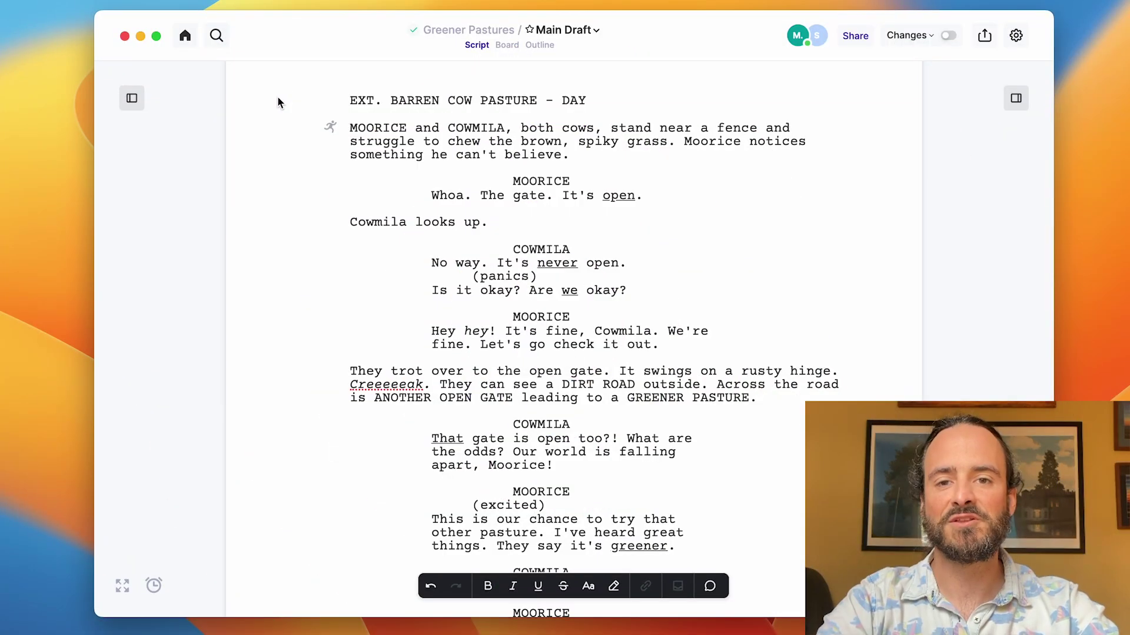
- Insert an empty Action line after 'believe.', just above MOORICE's first dialogue
left_click(531, 142)
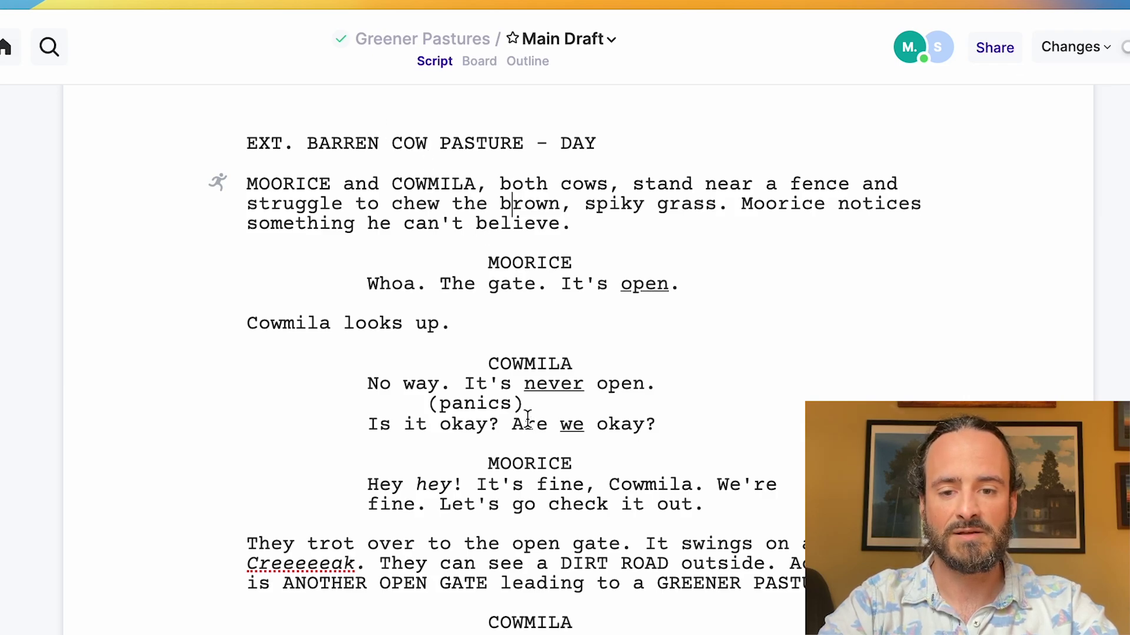
left_click(602, 226)
key("Return")
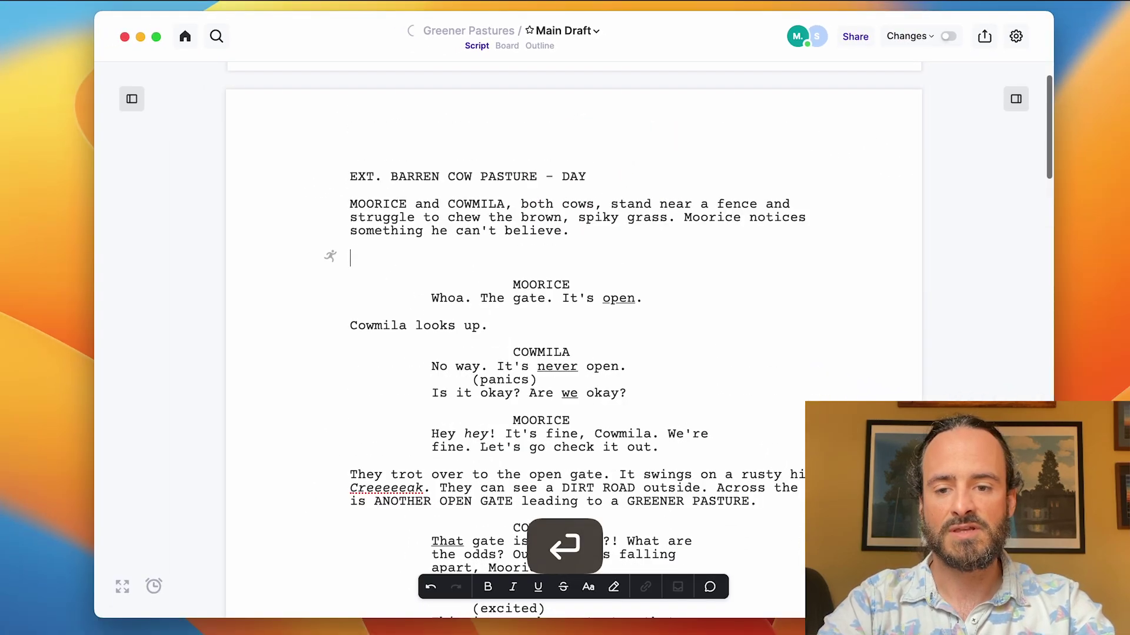
key("Tab")
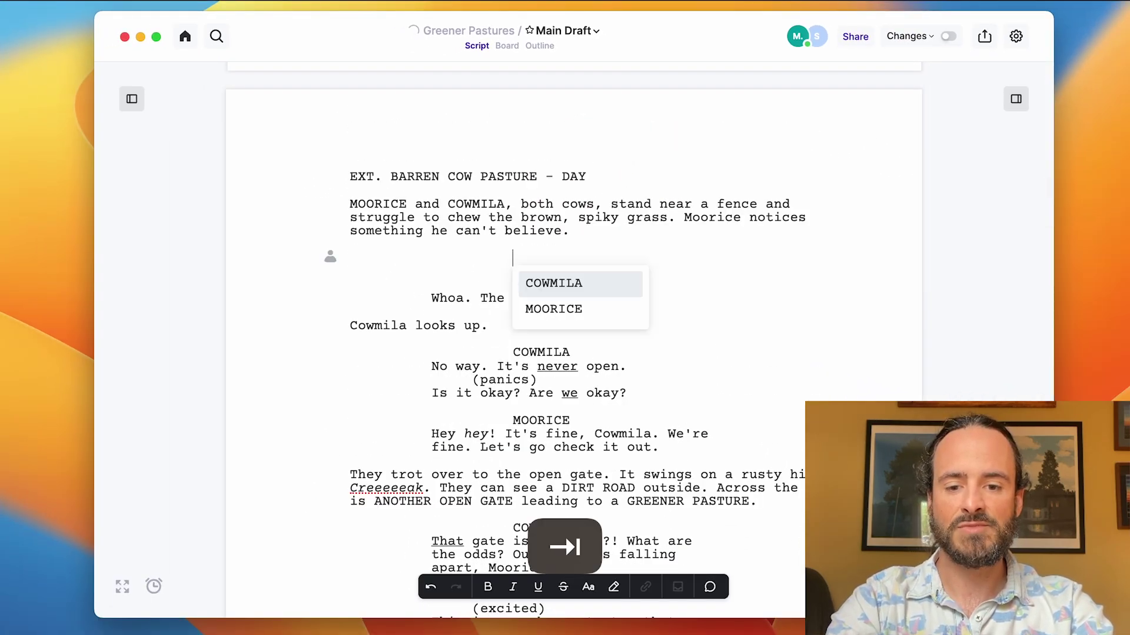
left_click(559, 255)
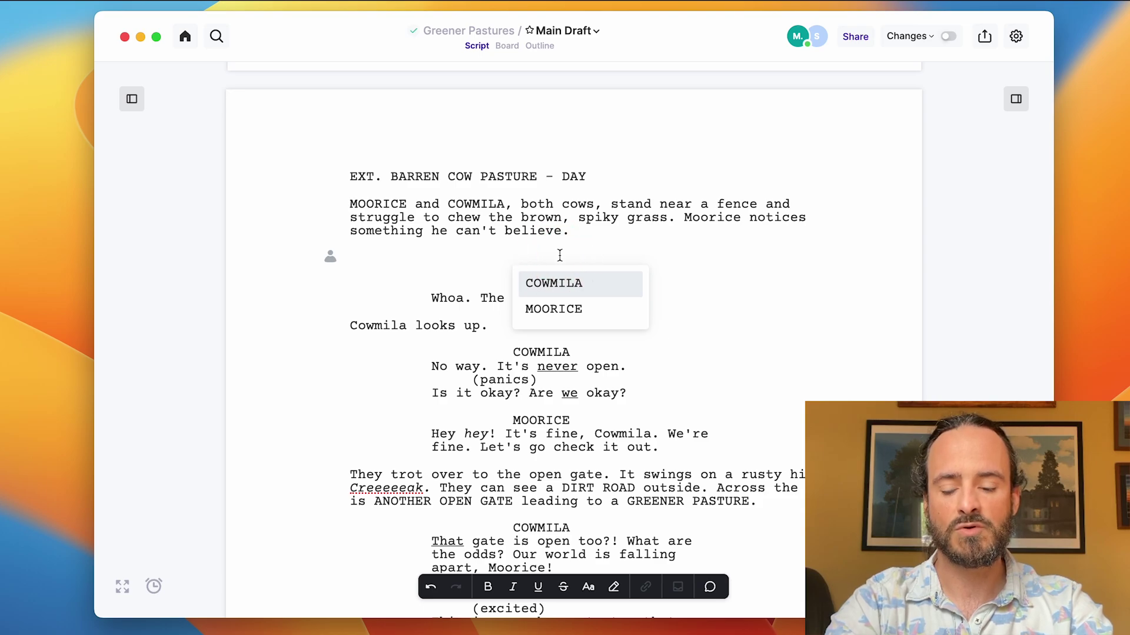
key("super+2")
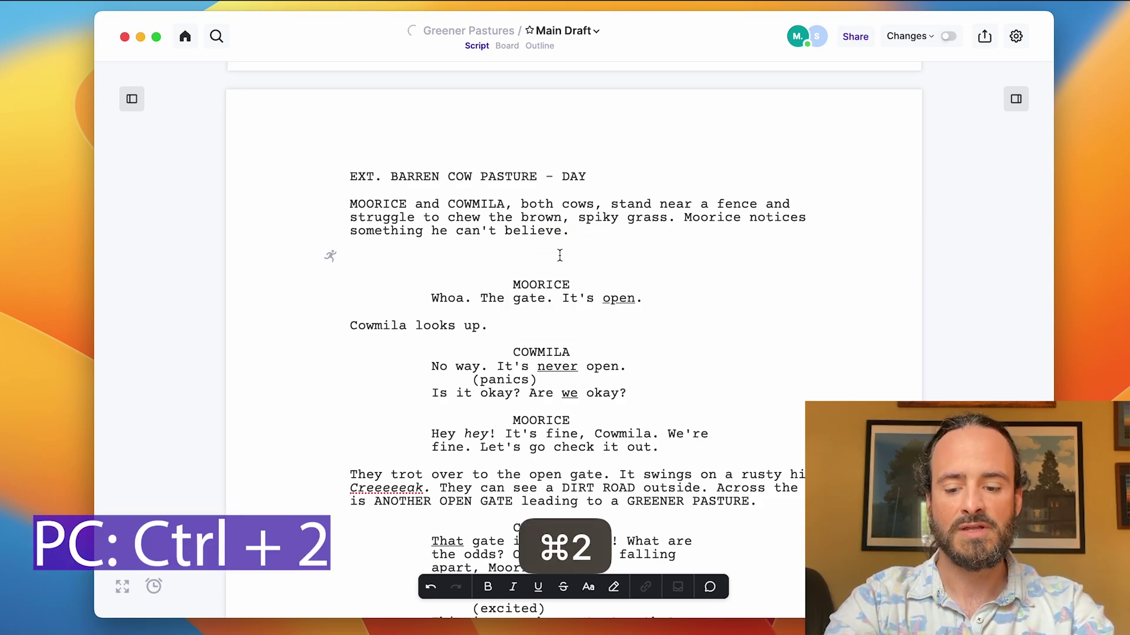
key("super+3")
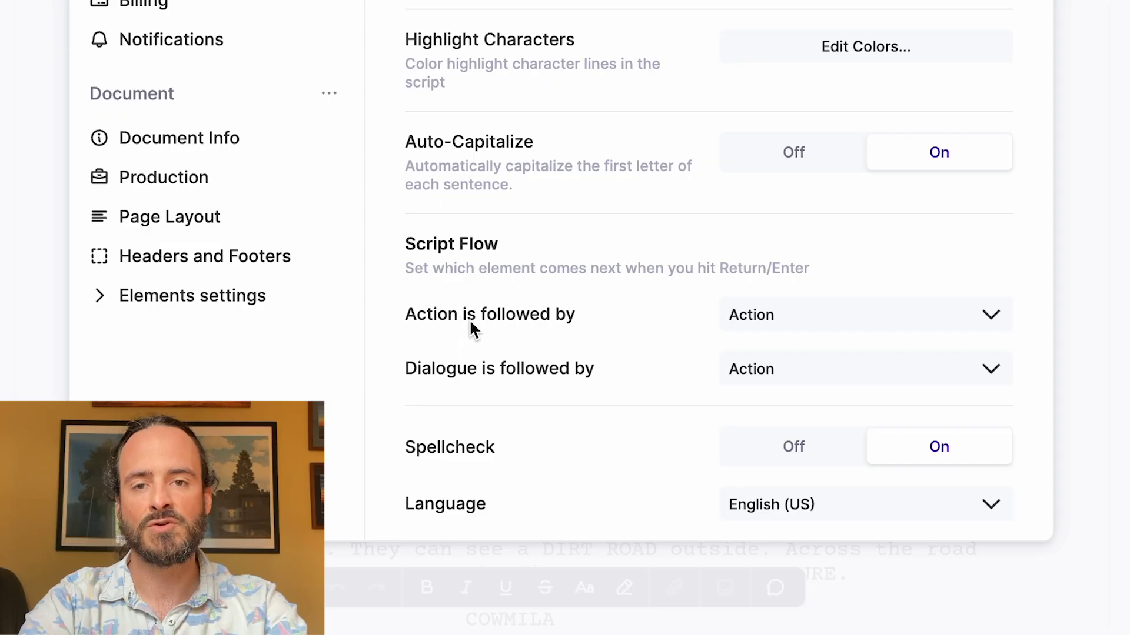
left_click(988, 320)
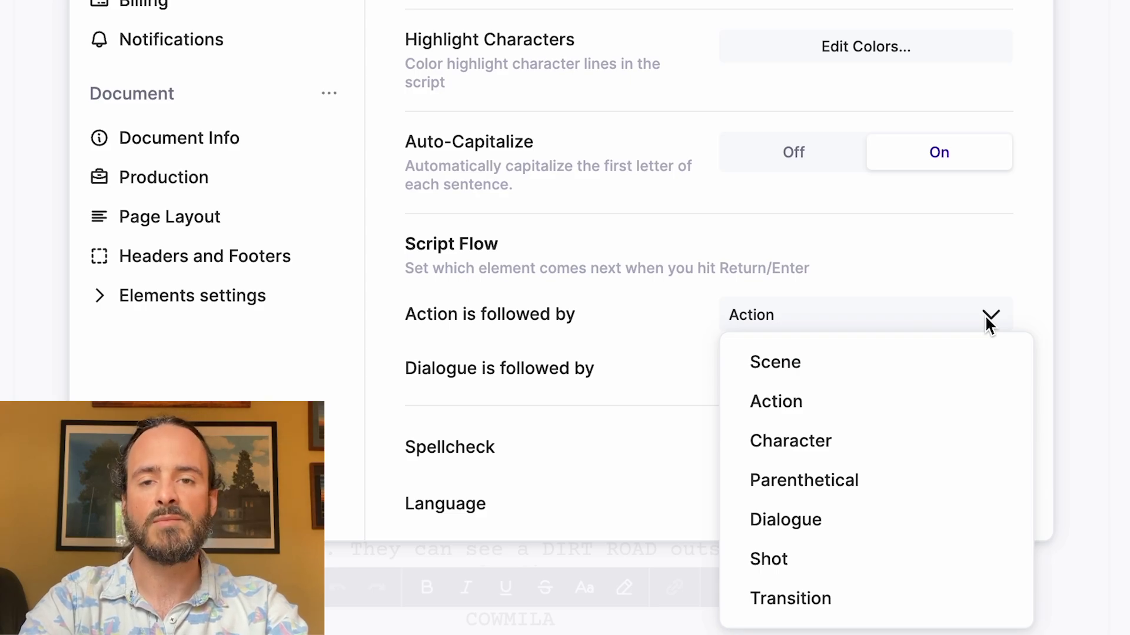
left_click(986, 317)
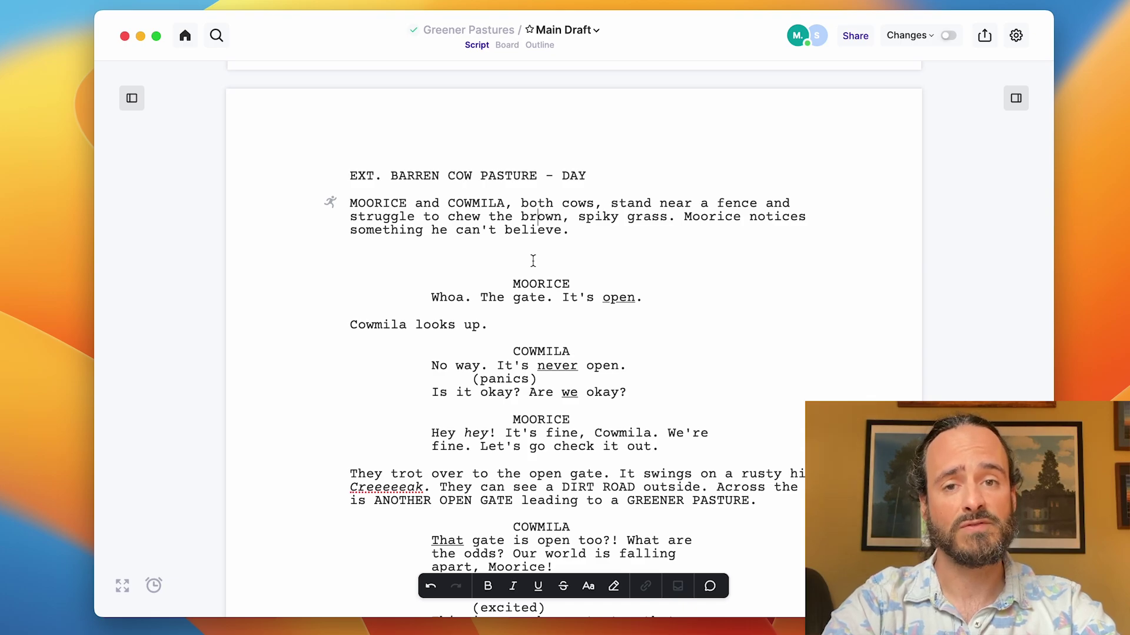
key("super+k")
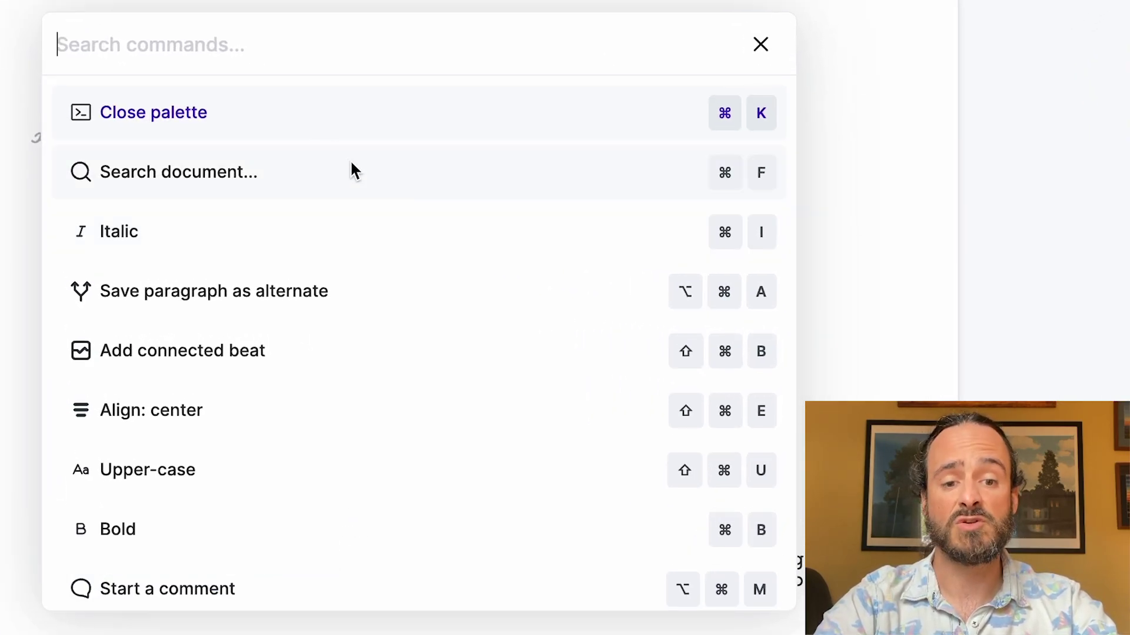
scroll(351, 164, "down", 1)
scroll(351, 165, "up", 1)
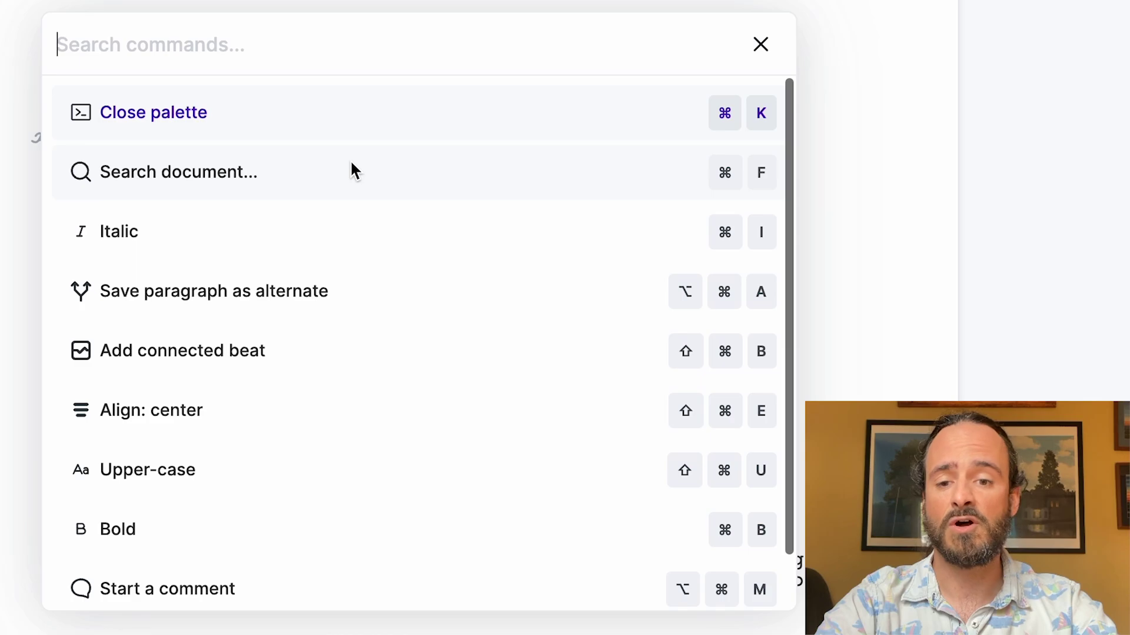
left_click(368, 182)
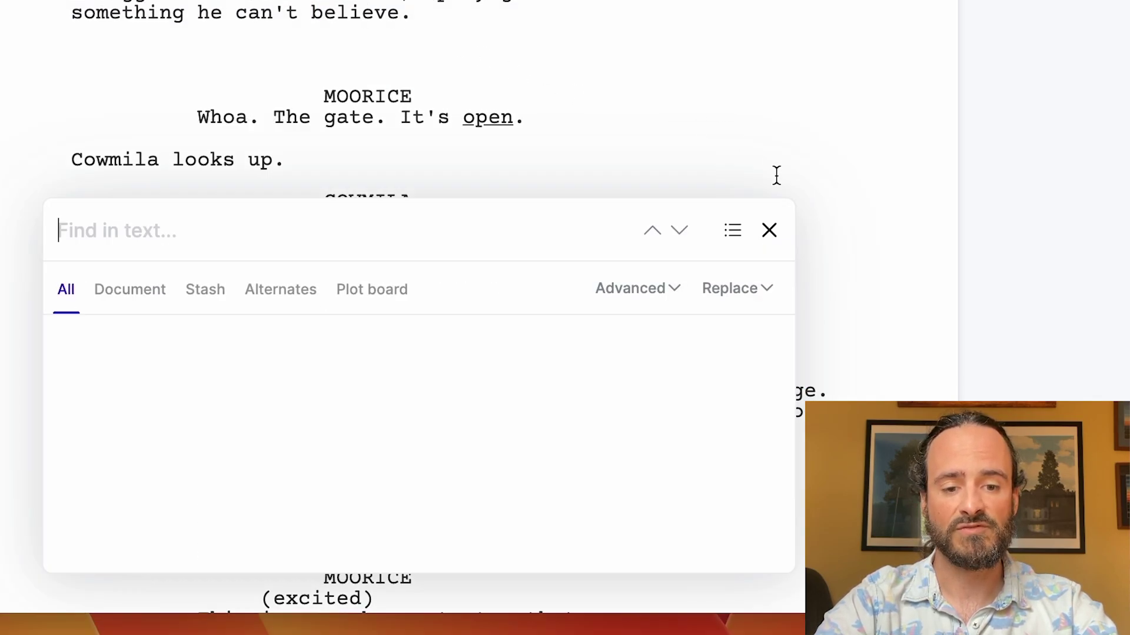
left_click(769, 230)
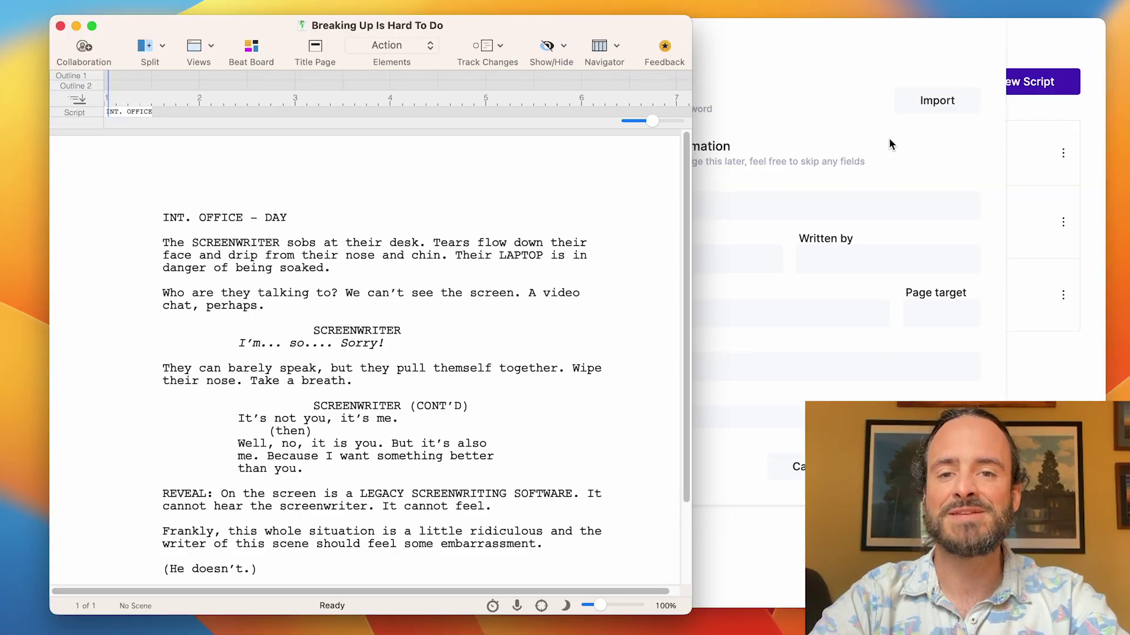
- Create a new script by importing the Final Draft file Breaking Up Is Hard To Do
left_click(888, 137)
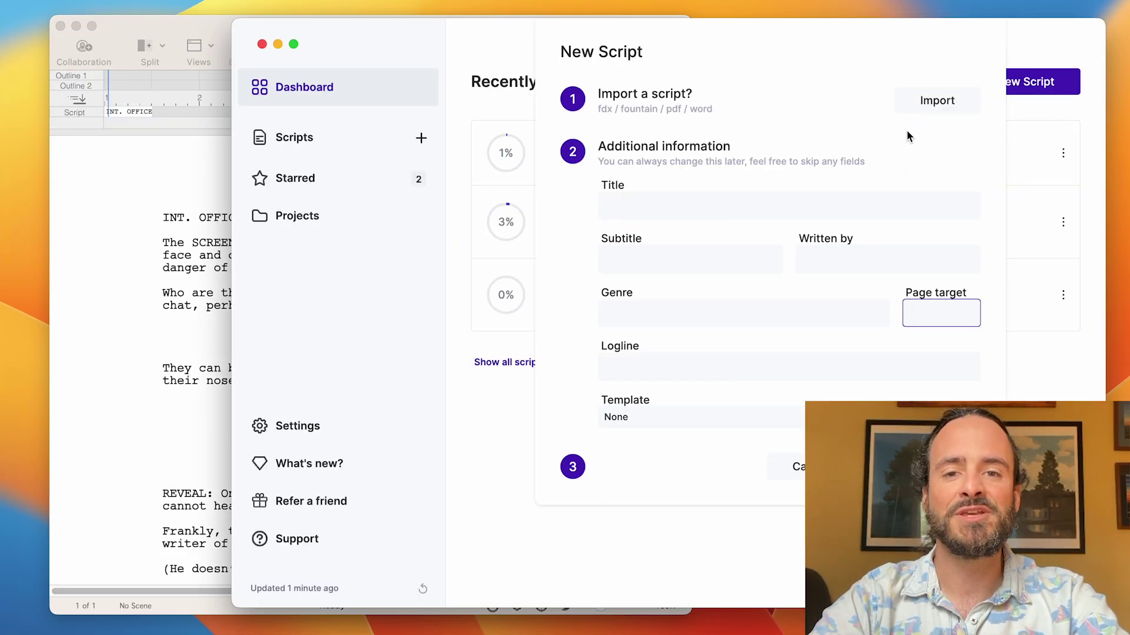
left_click(936, 101)
left_click(580, 224)
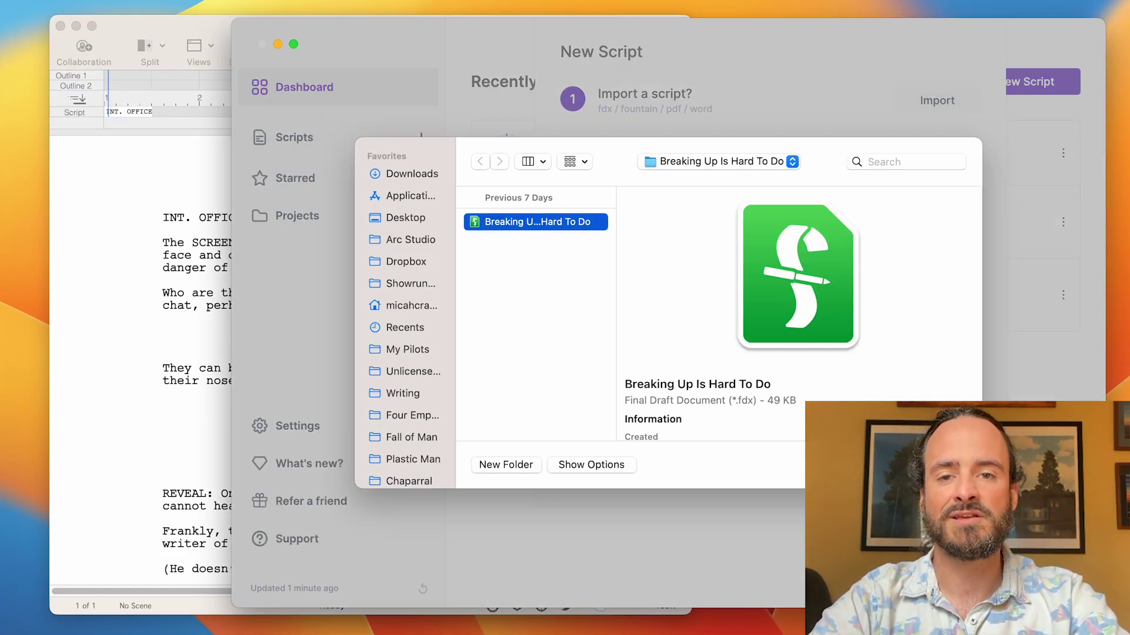
double_click(581, 224)
key("Return")
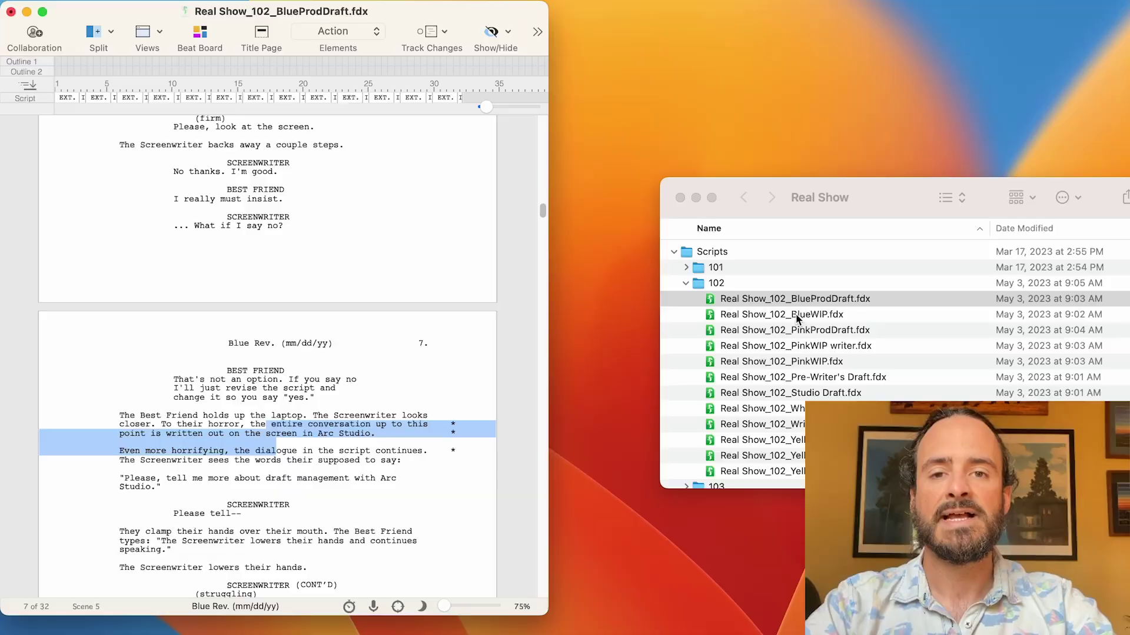
- Open each episode 102 .fdx draft, from BlueWIP through Writer's Draft, in Final Draft
double_click(795, 318)
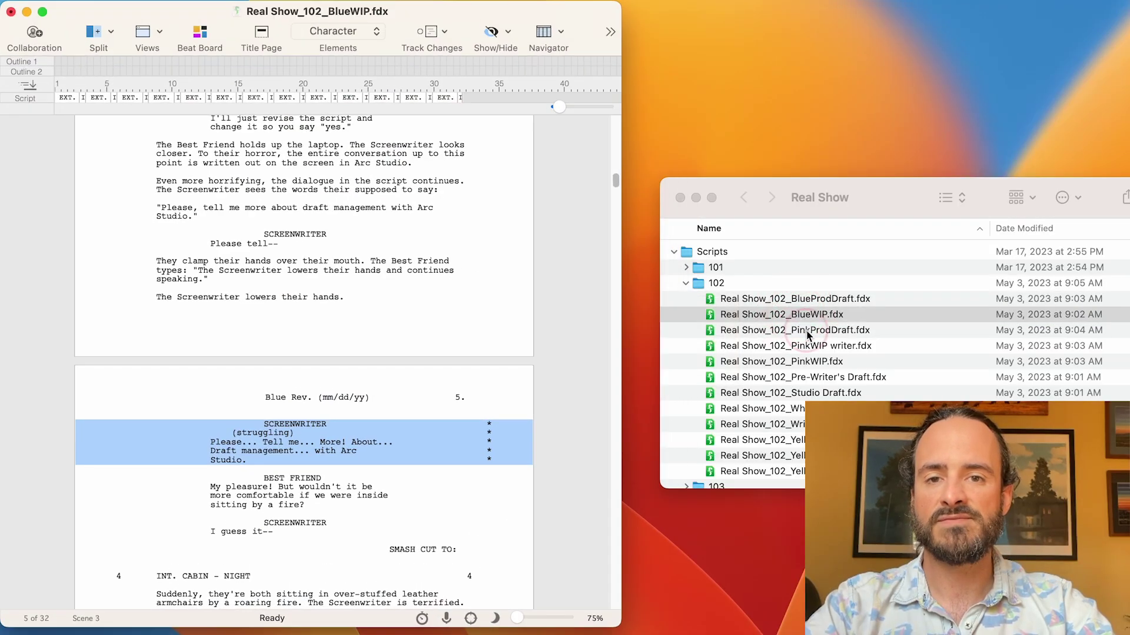
left_click(807, 332)
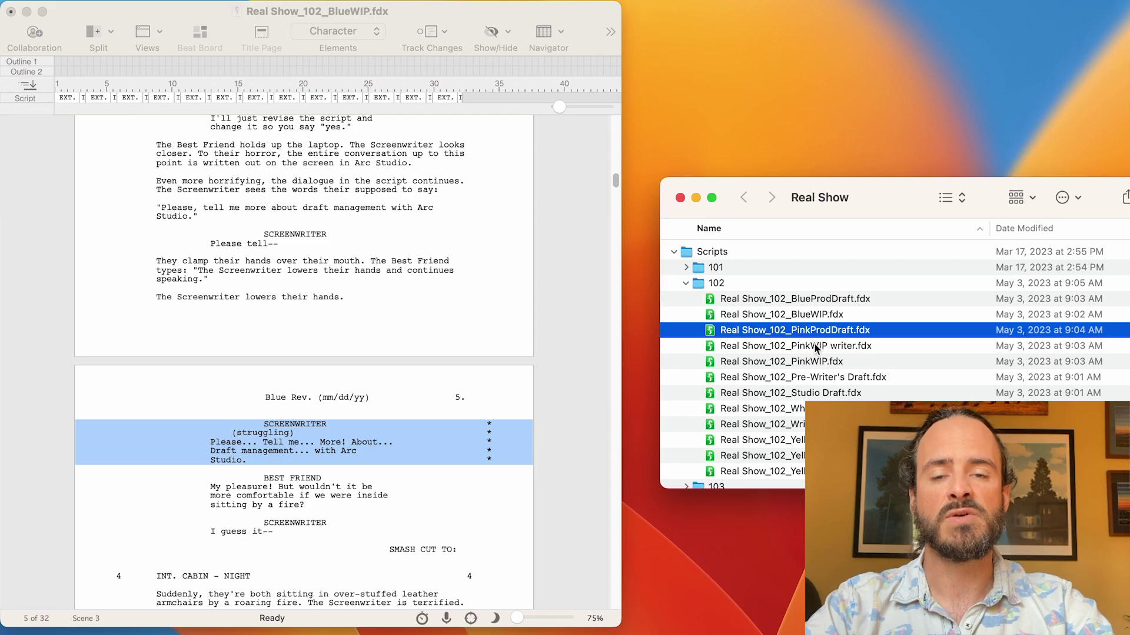
double_click(819, 346)
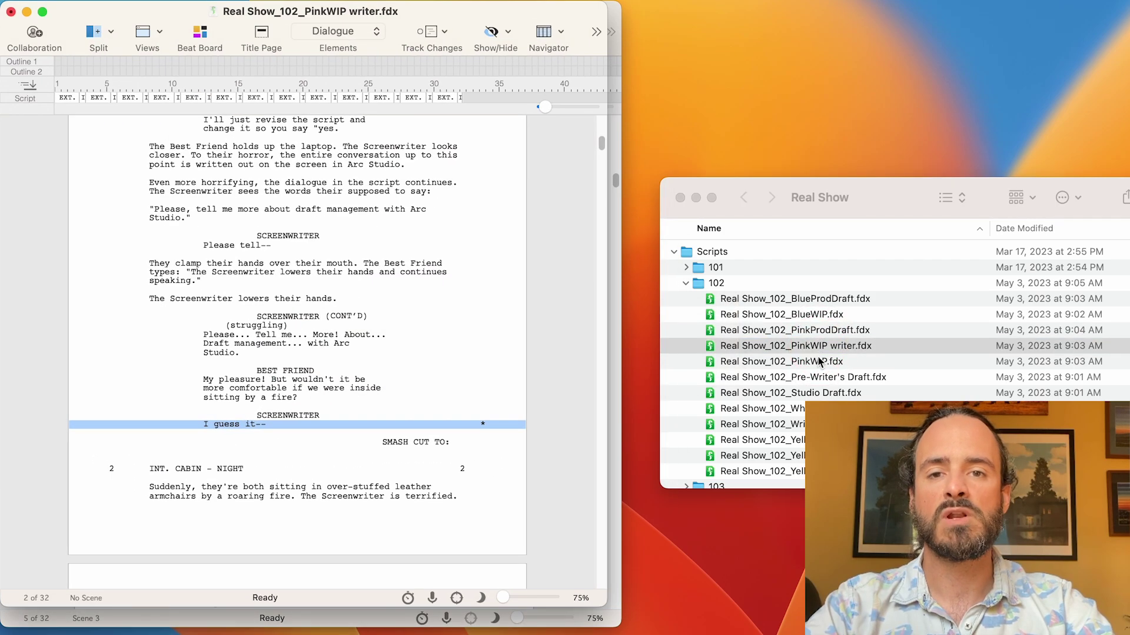
double_click(820, 361)
double_click(824, 377)
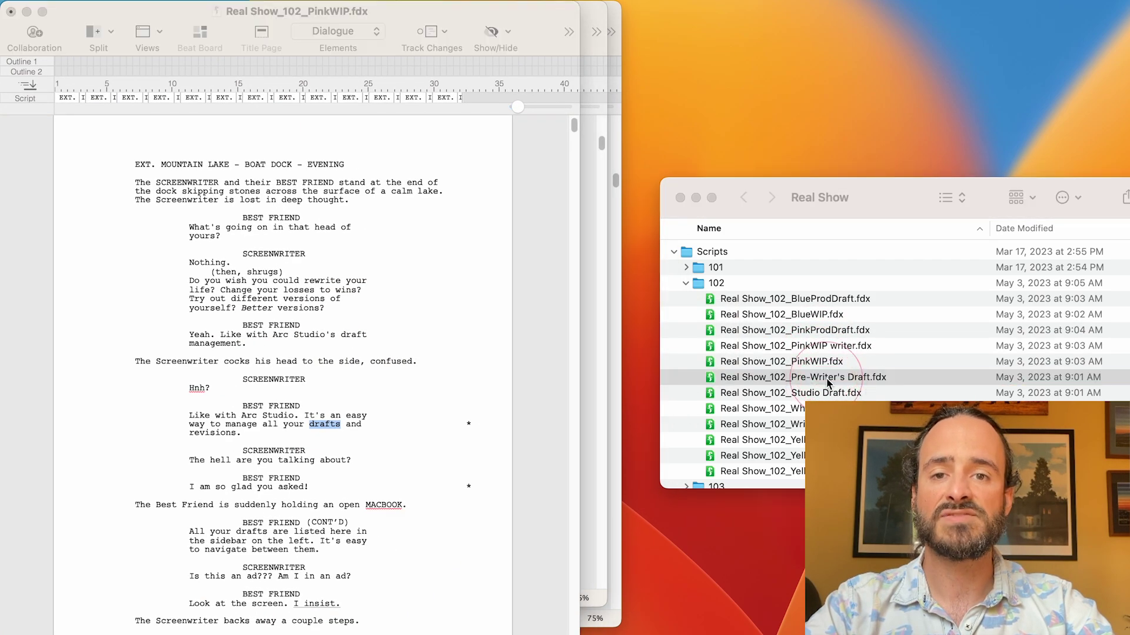
double_click(828, 392)
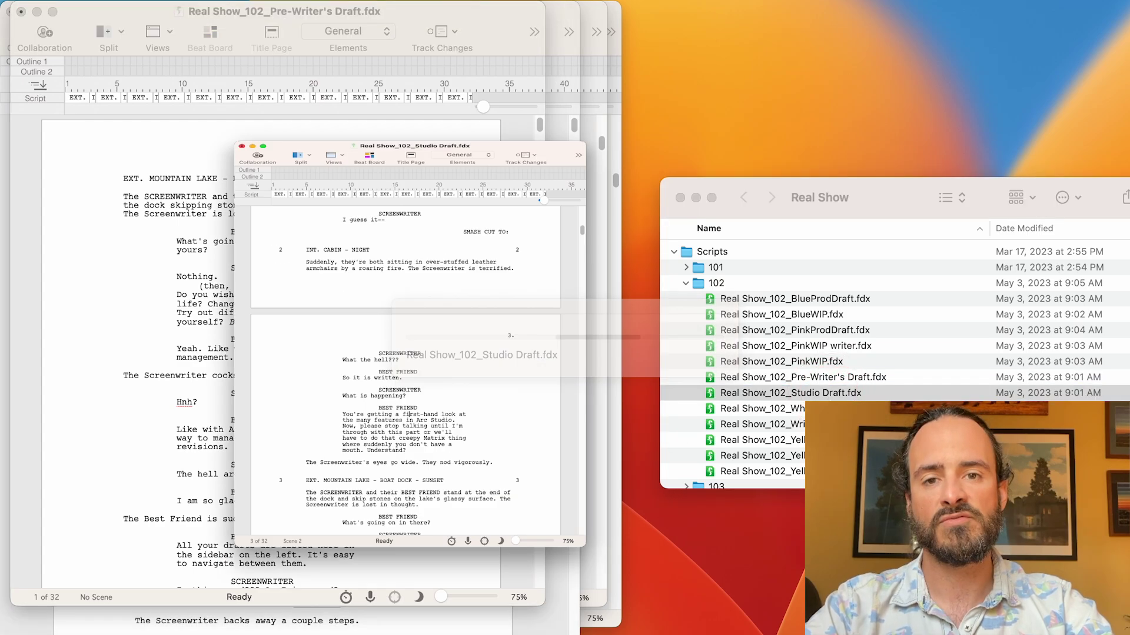
double_click(829, 409)
double_click(829, 424)
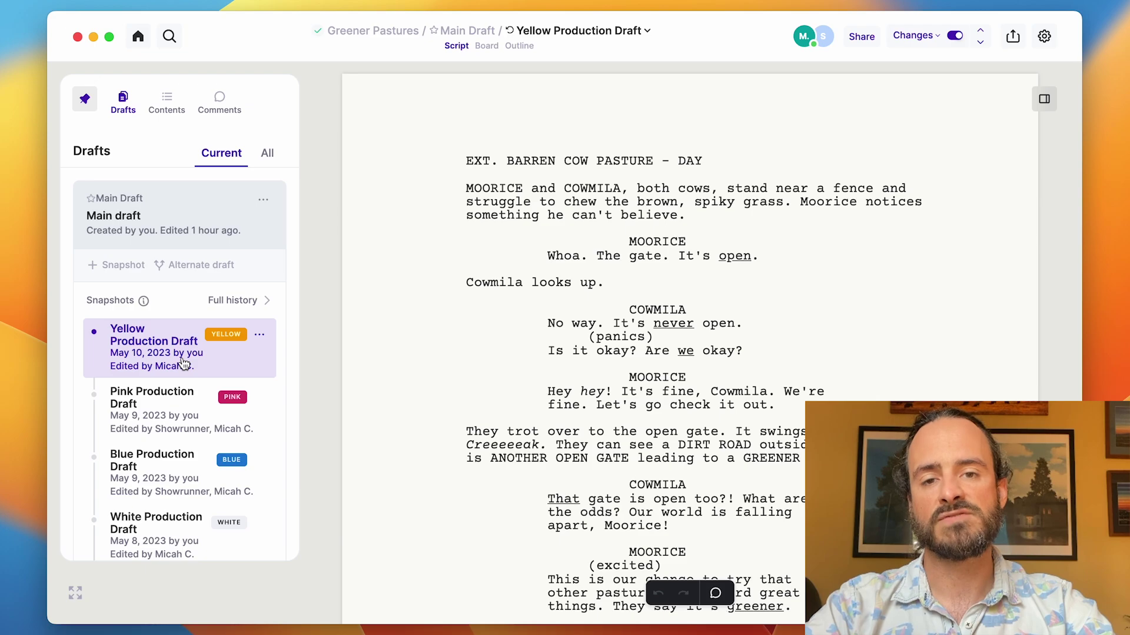
- Browse the Pink, Blue and White Production Draft snapshots, settling on the Blue one
left_click(169, 401)
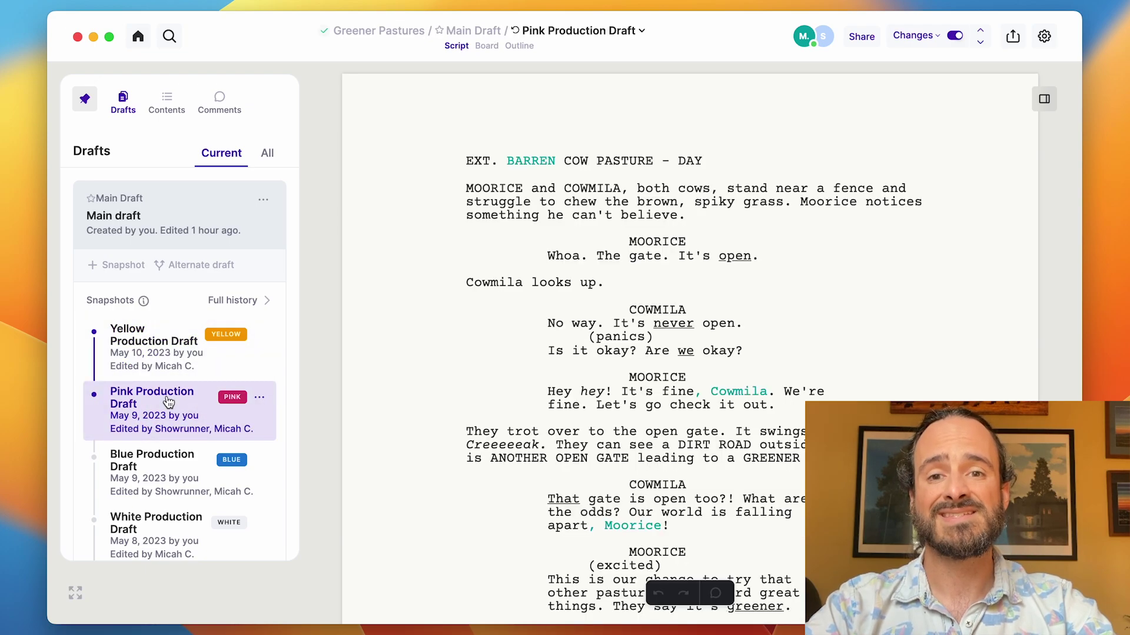
left_click(153, 464)
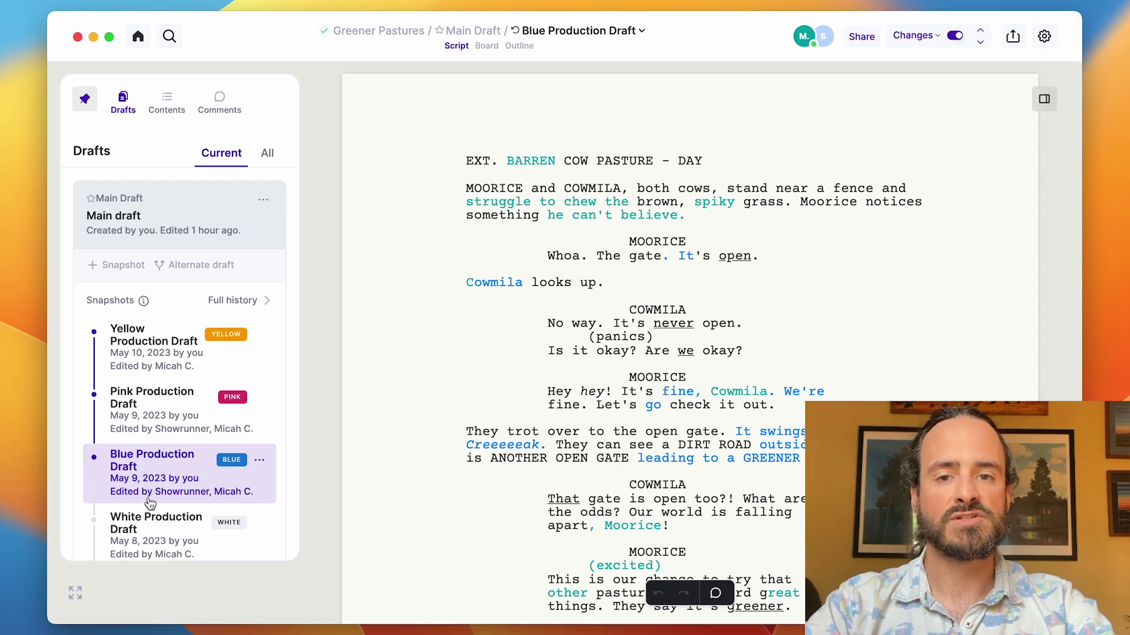
left_click(145, 522)
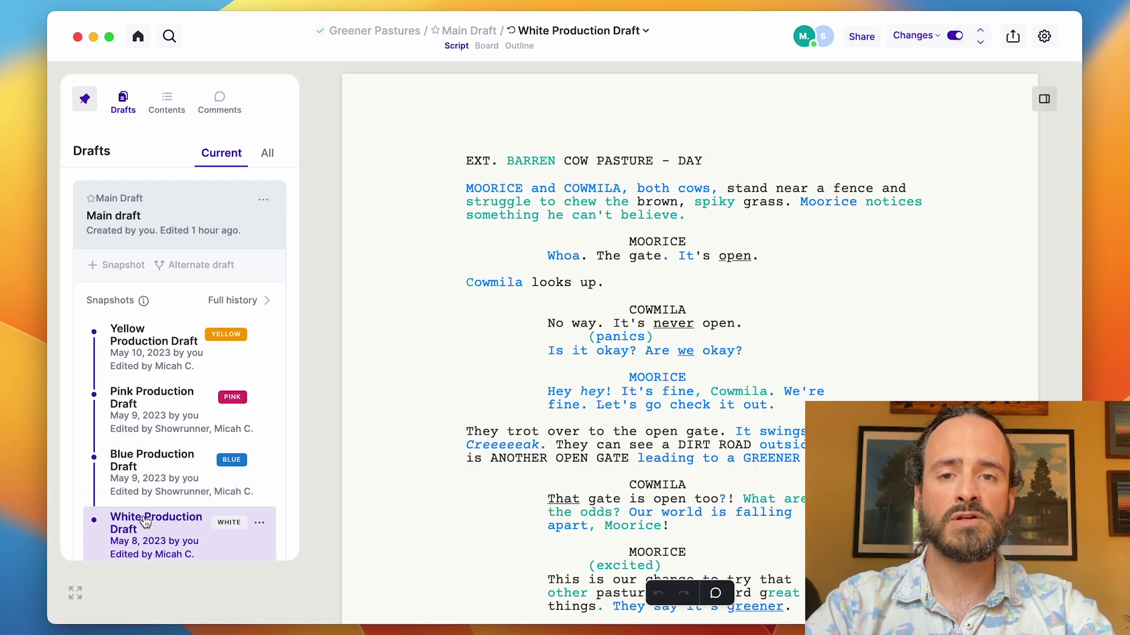
left_click(175, 465)
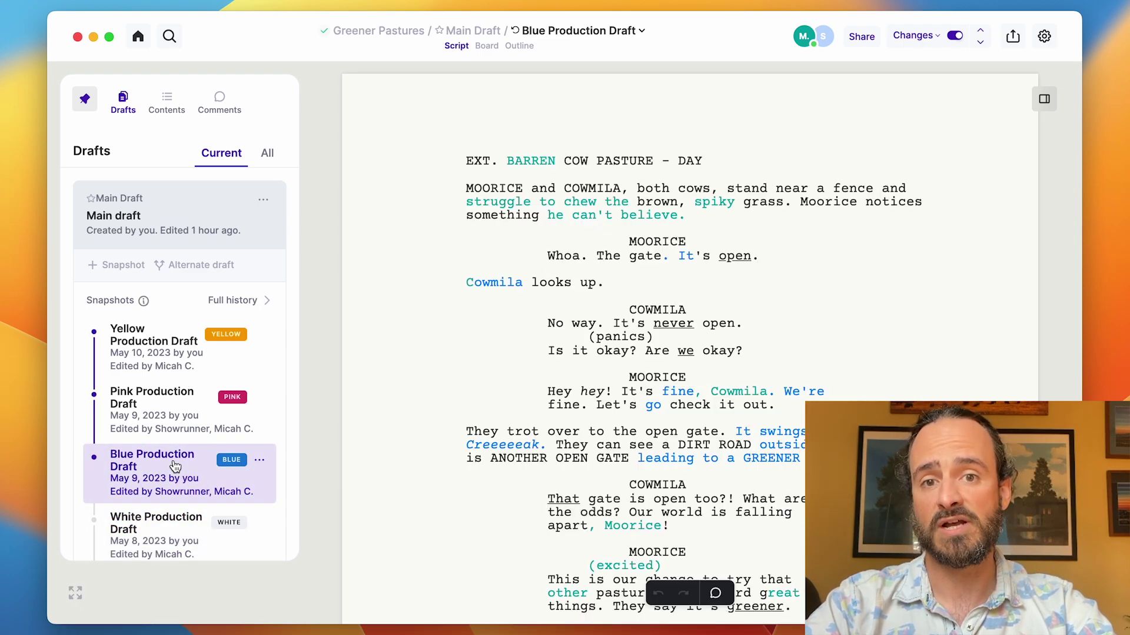
left_click(936, 36)
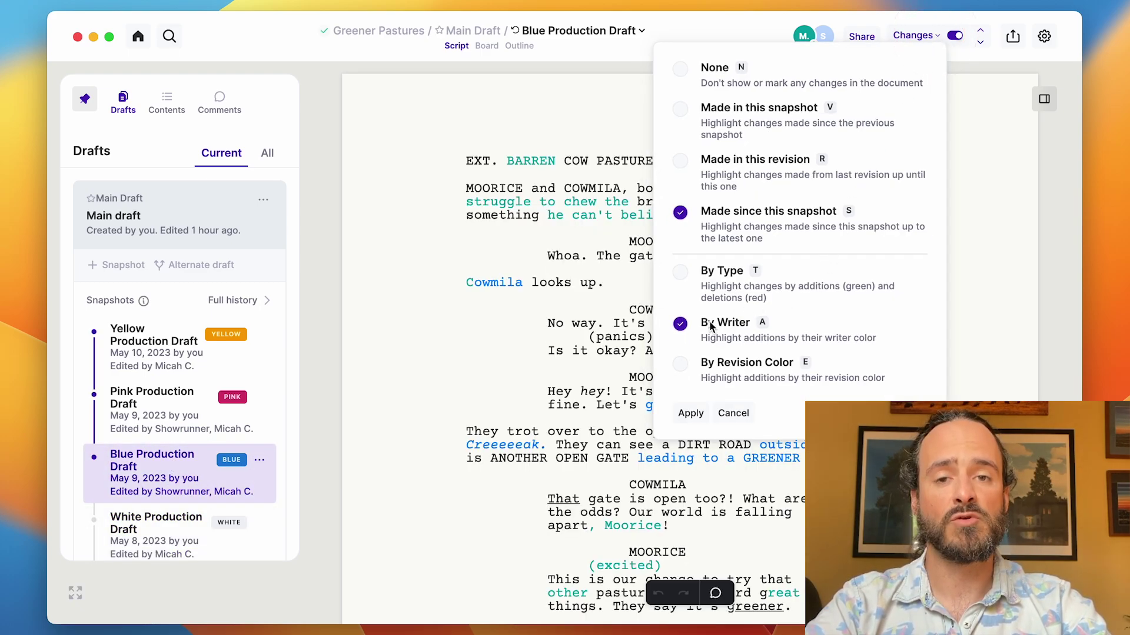
- Switch change highlighting from By Revision Color to By Type, showing only changes made in this snapshot
left_click(682, 365)
left_click(688, 413)
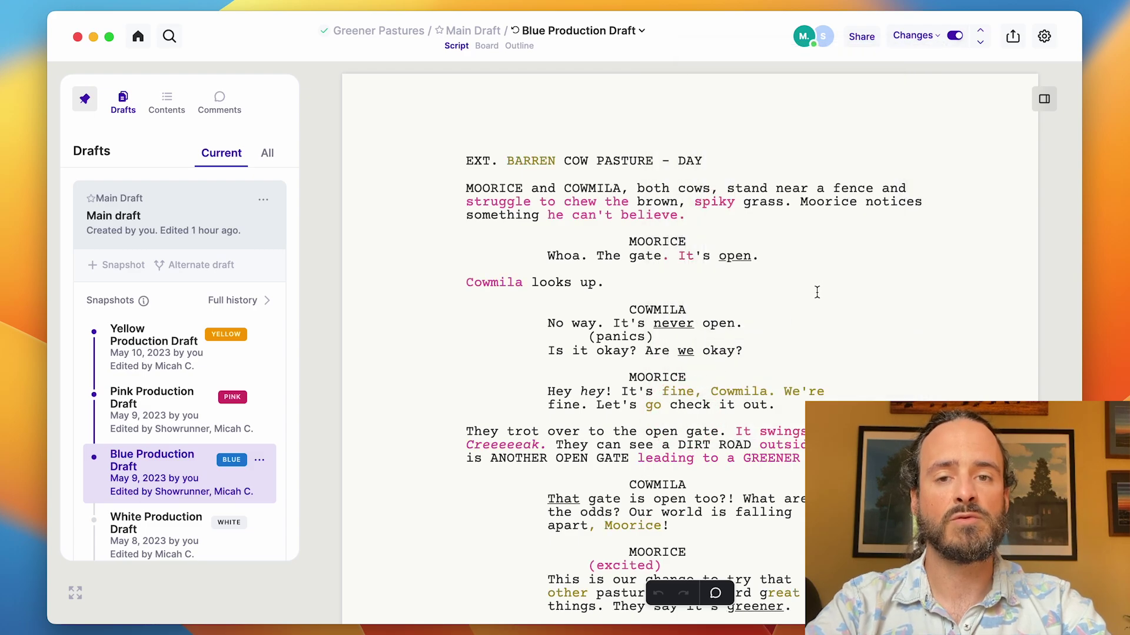
left_click(937, 38)
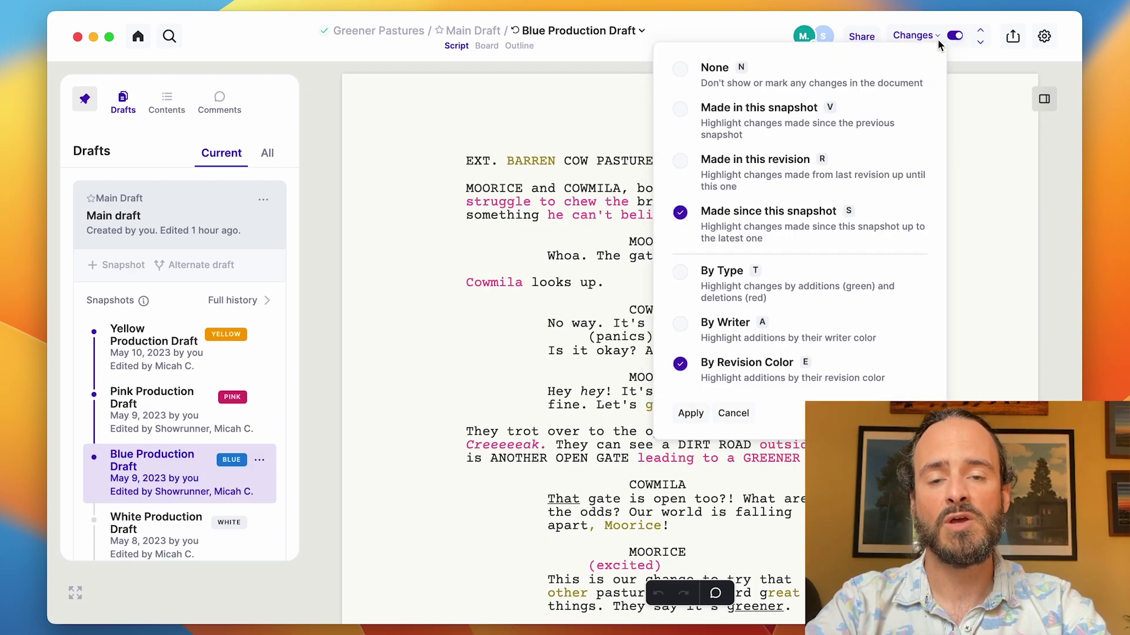
left_click(684, 274)
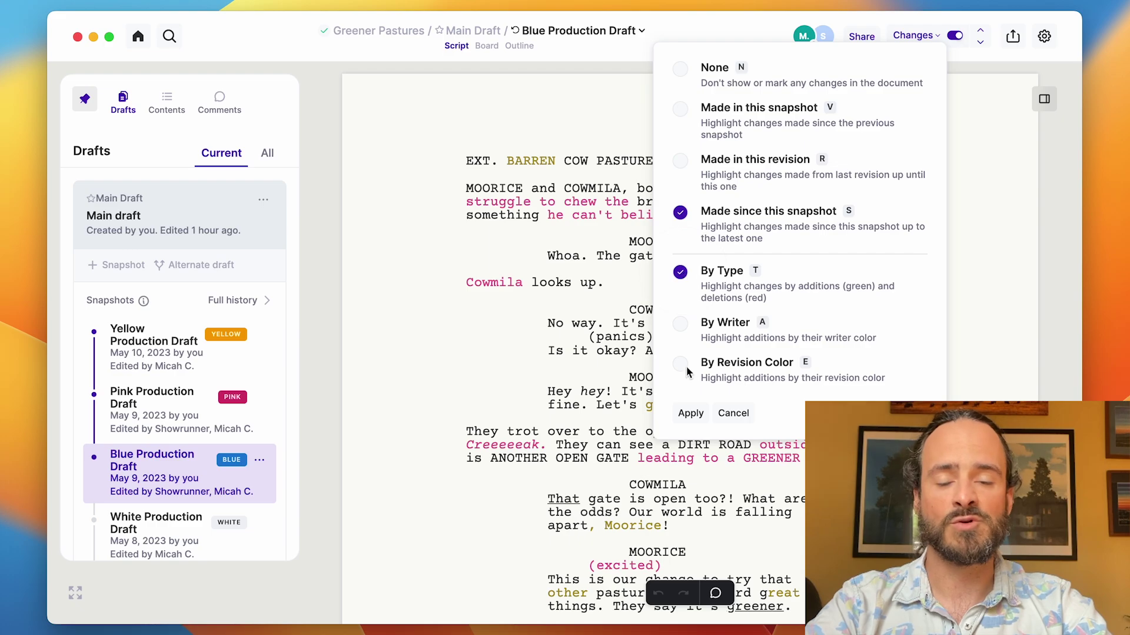
left_click(690, 414)
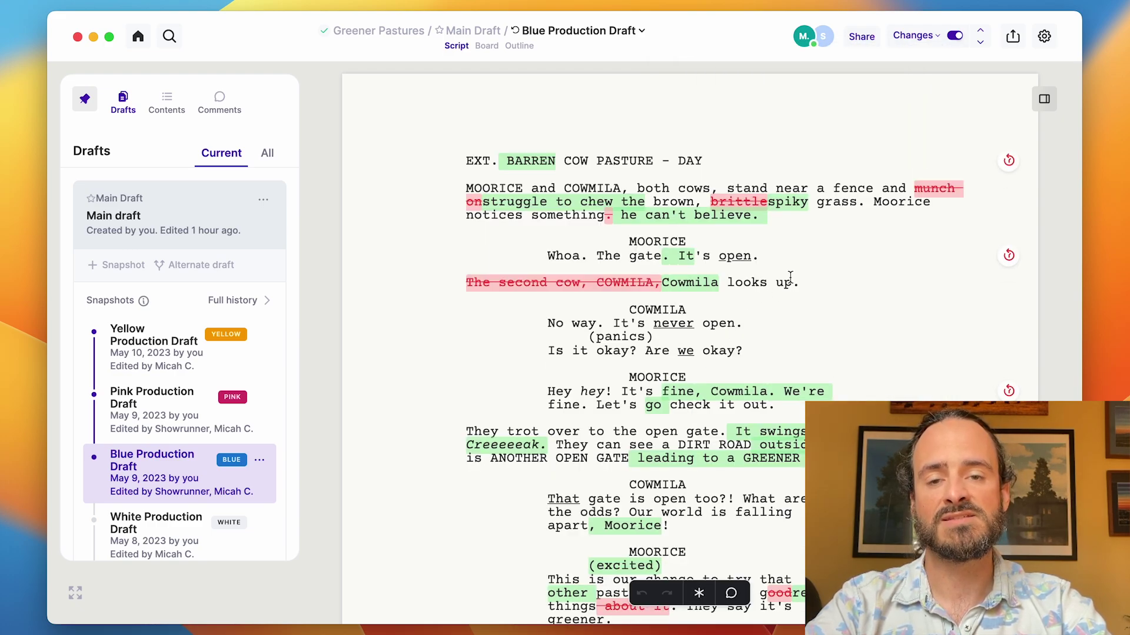
left_click(938, 36)
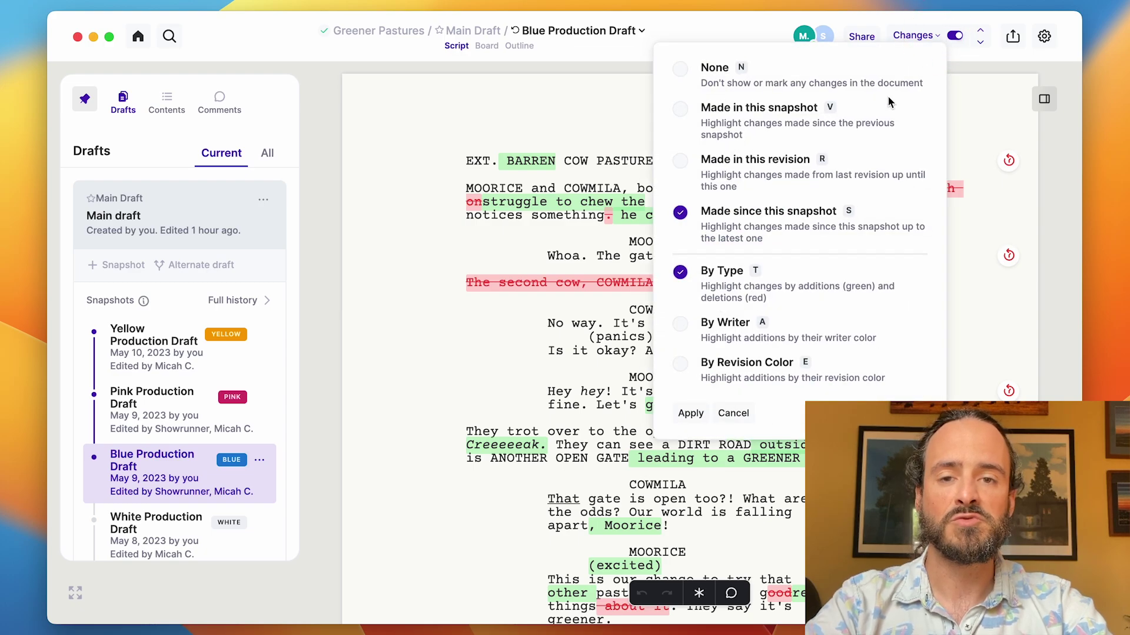
left_click(681, 111)
left_click(691, 414)
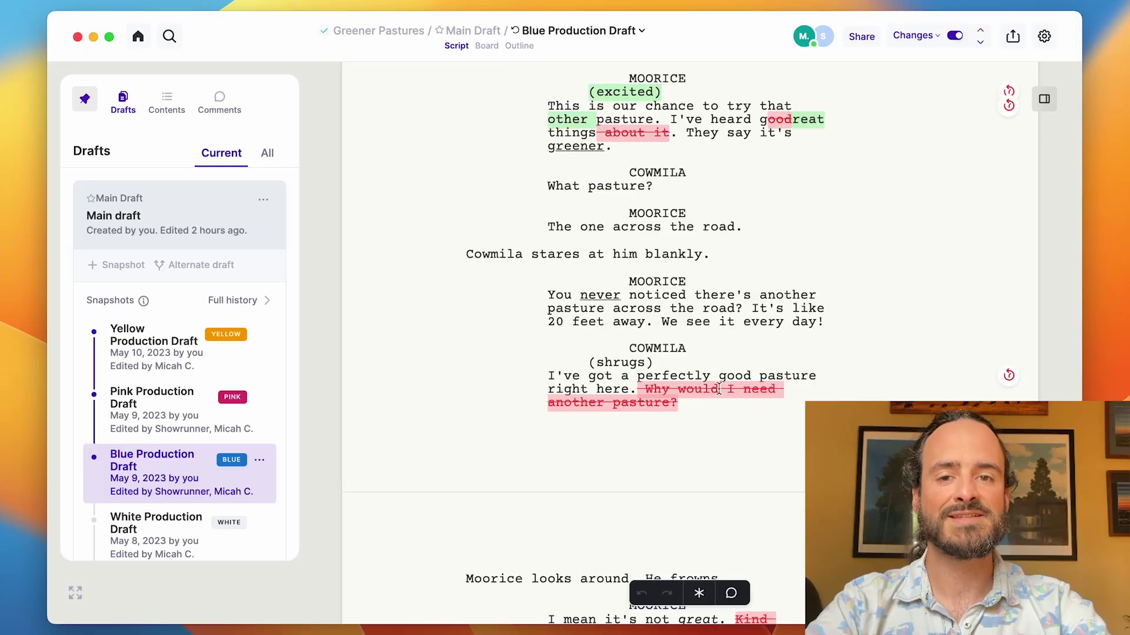
- Restore Cowmila's deleted line 'Why would I need another pasture?' as normal text
left_click(1009, 375)
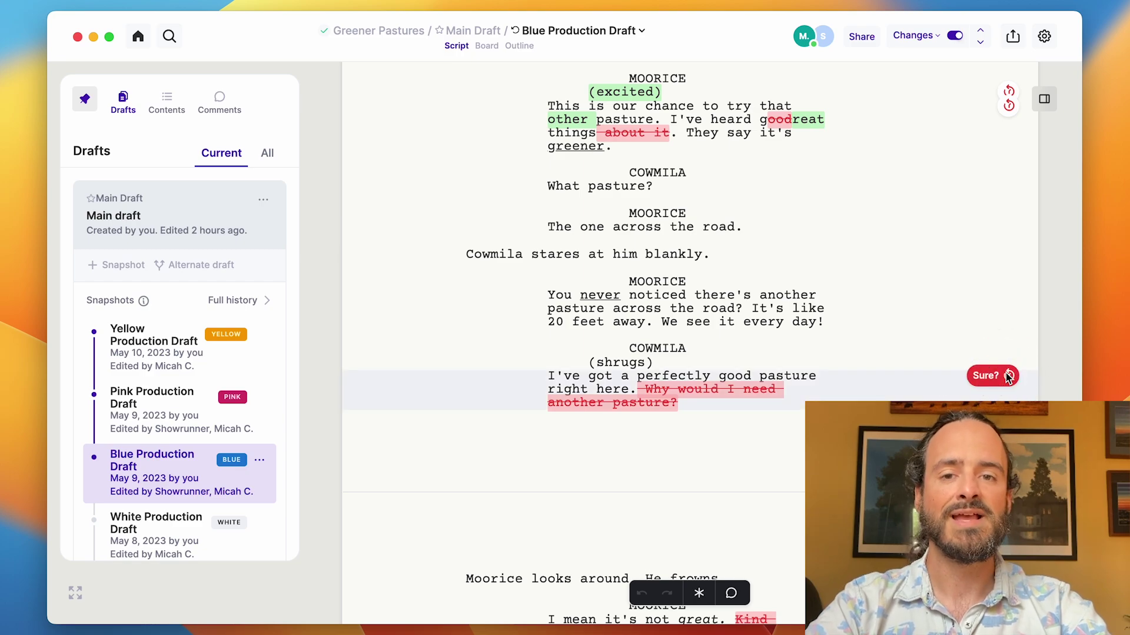
left_click(984, 377)
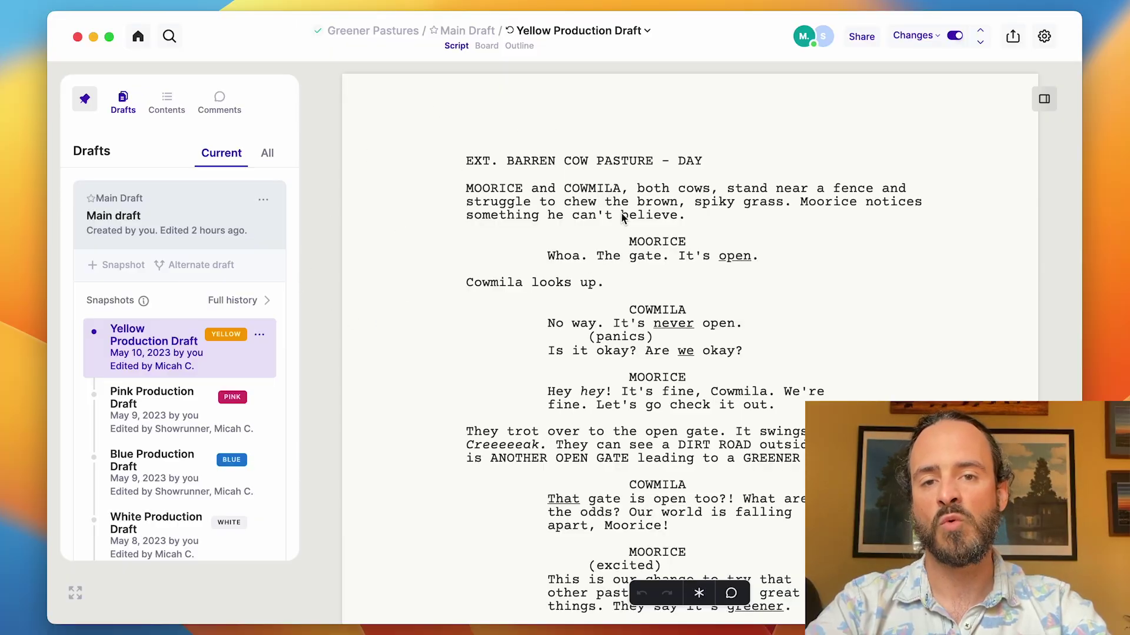
- In the Main Draft, end the last action line with 'for our screenwriter?' and add a 'No.' line
left_click(471, 31)
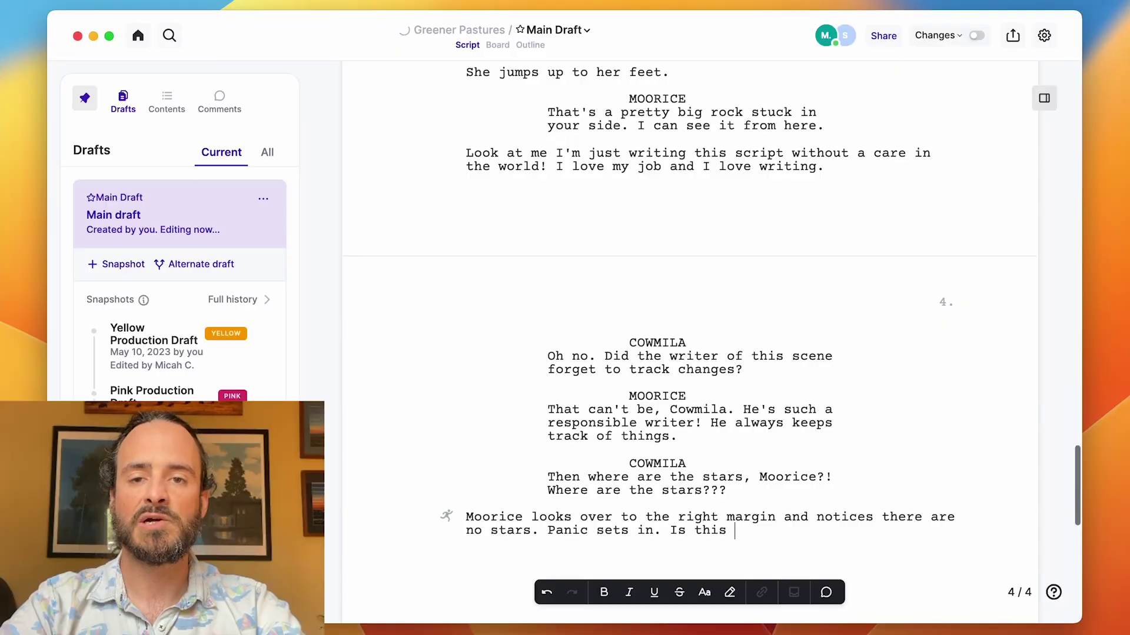
type("for ou")
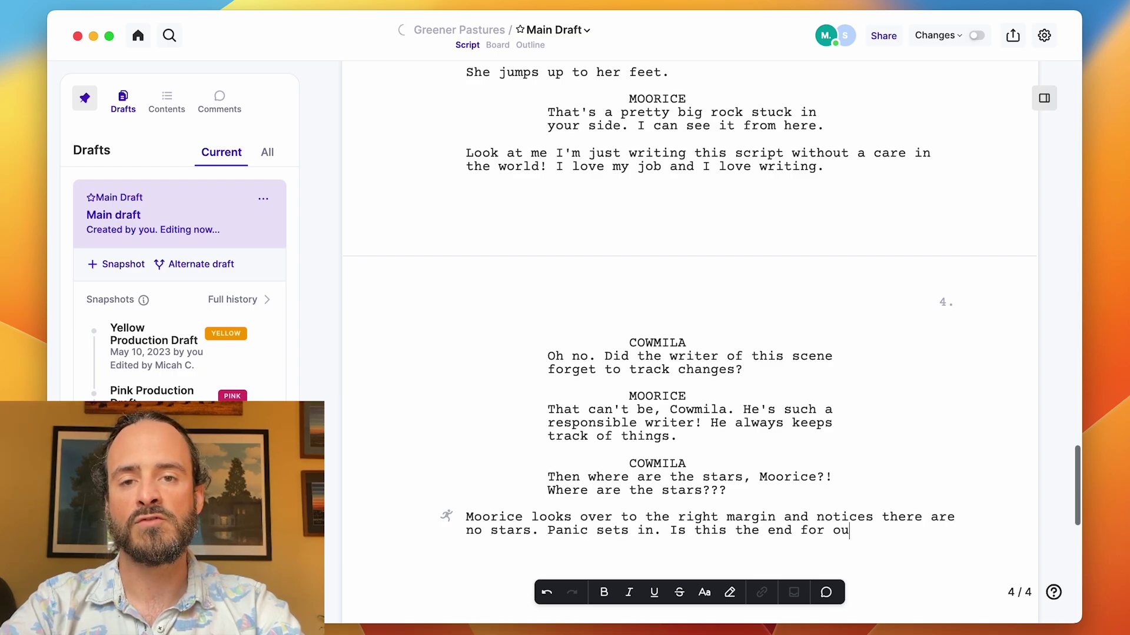
type("r screenwrit")
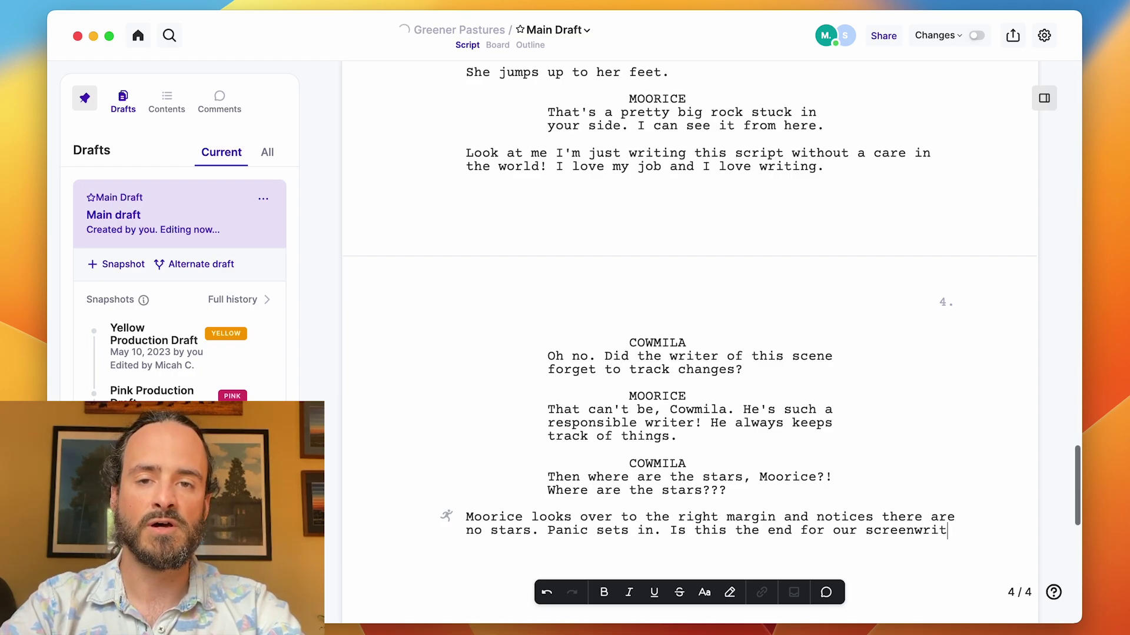
type("er?")
key("Return")
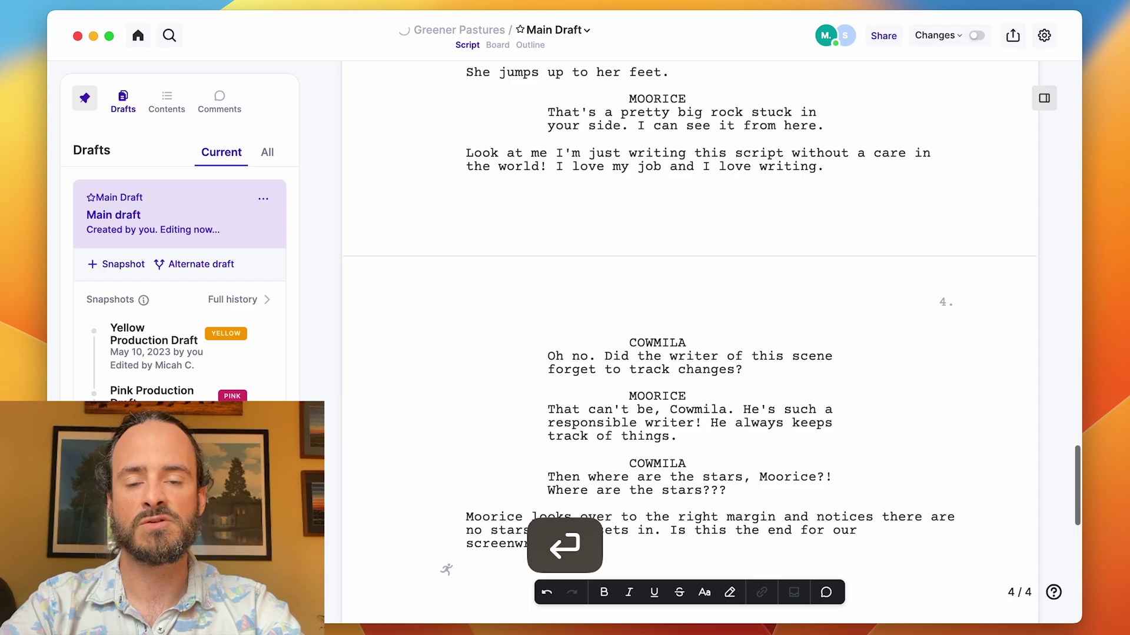
type("No.")
key("Return")
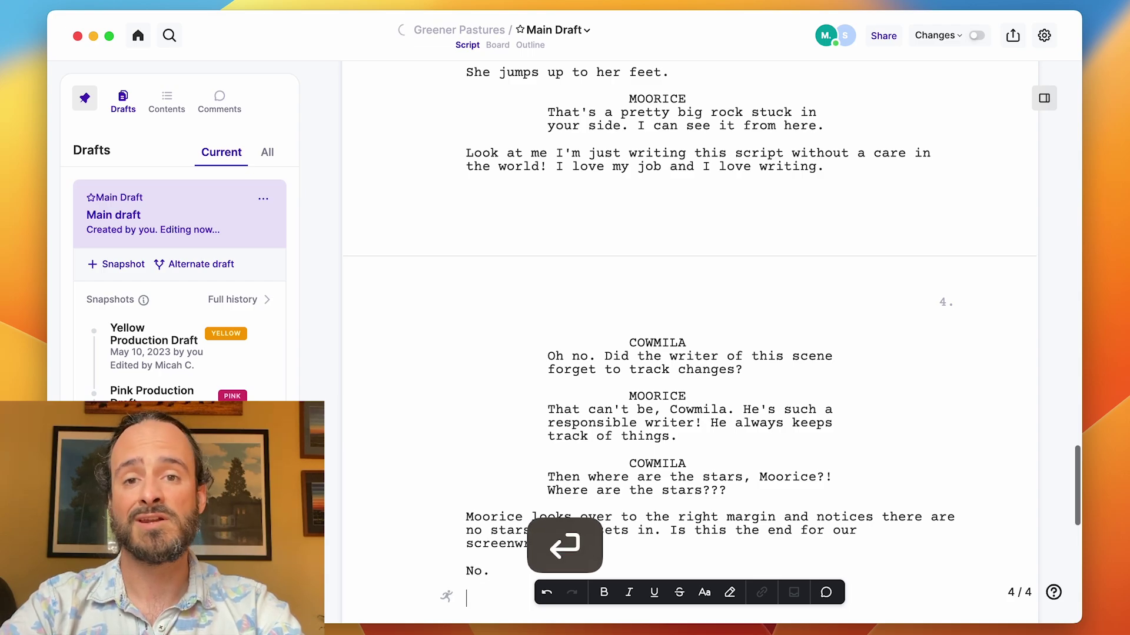
- Mark changes in the Main Draft starting from the Yellow Production Draft
left_click(955, 38)
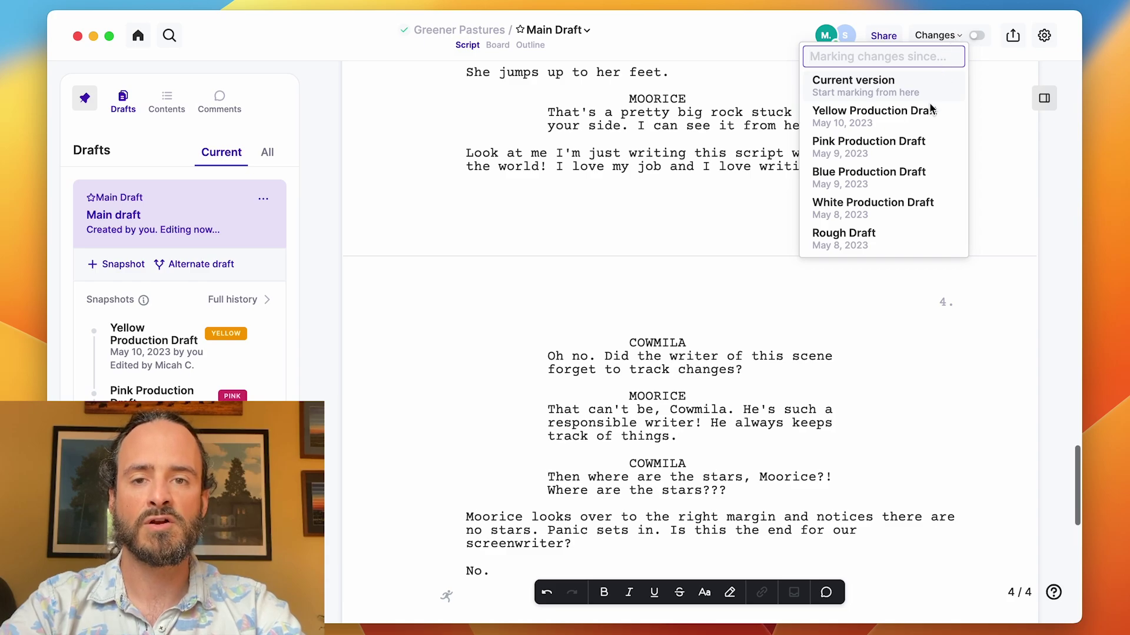
left_click(926, 122)
scroll(920, 220, "down", 3)
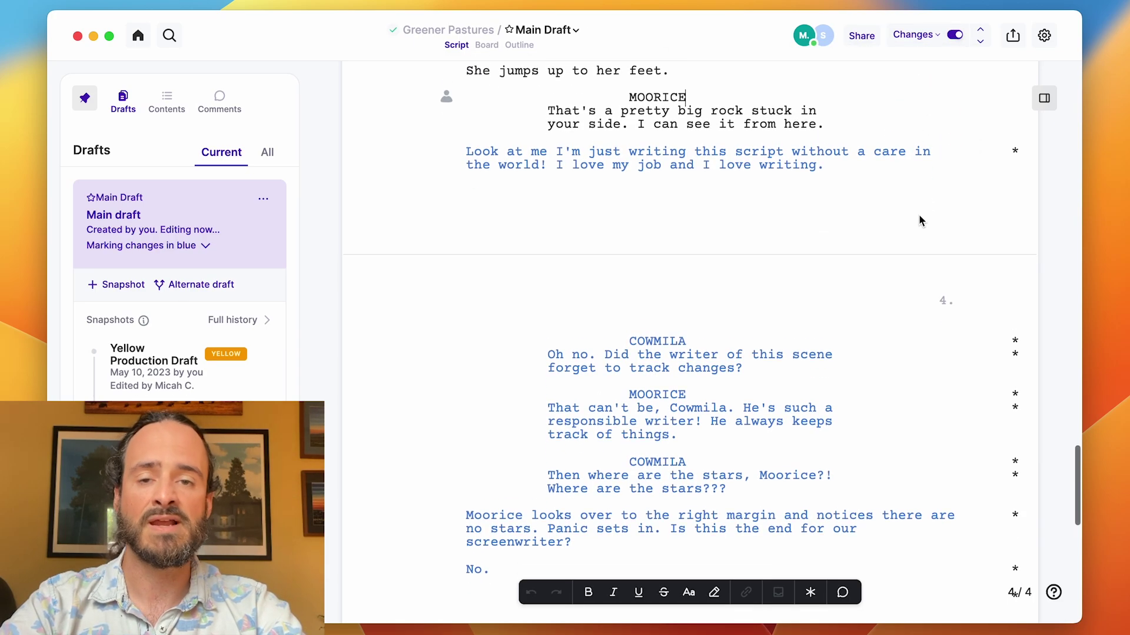
- Colour the change marks by revision instead of by writer
left_click(937, 36)
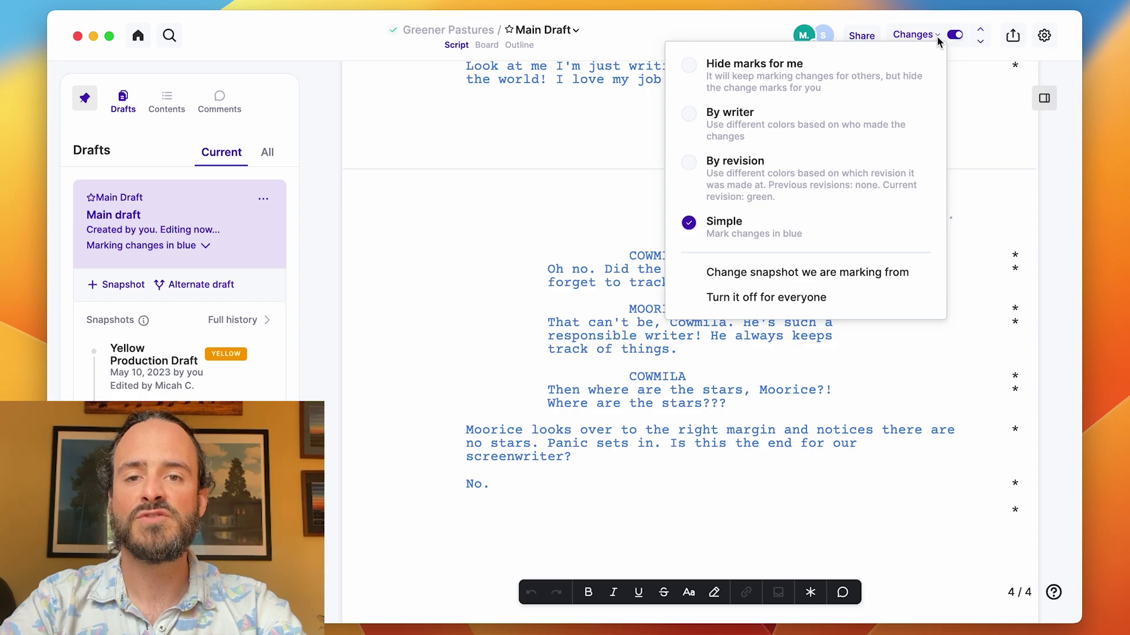
left_click(692, 122)
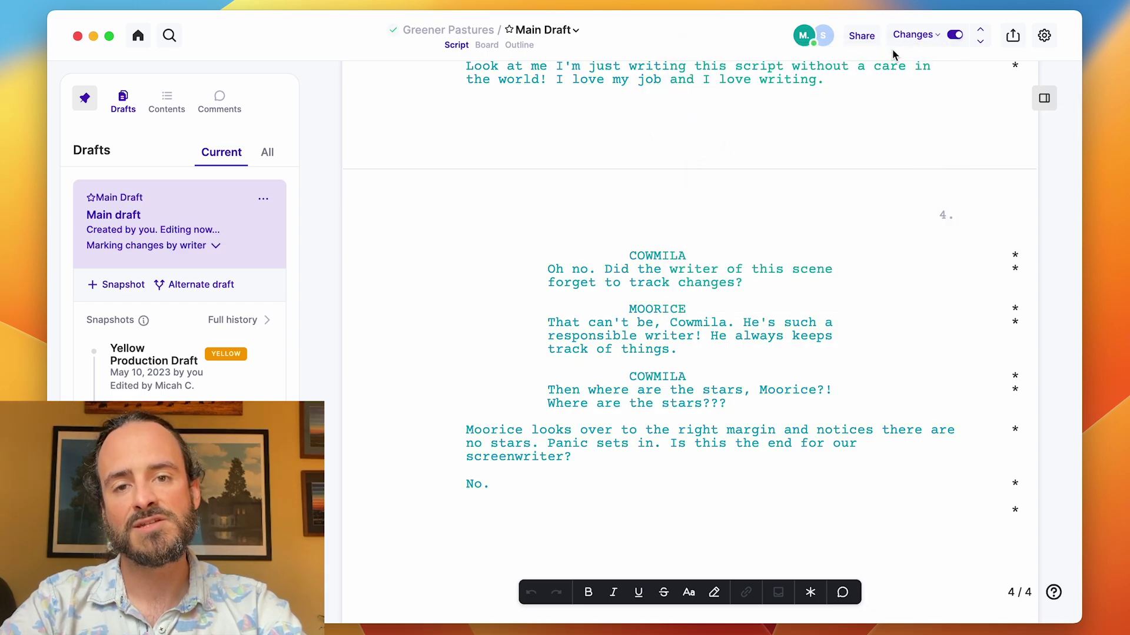
left_click(926, 36)
left_click(775, 168)
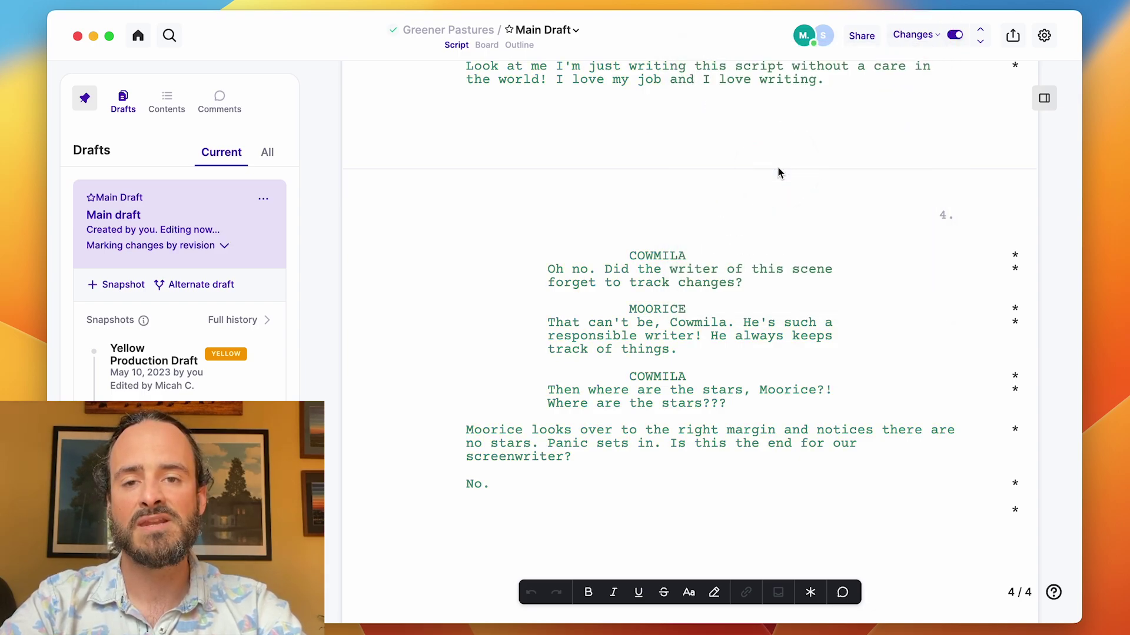
left_click(921, 37)
left_click(798, 230)
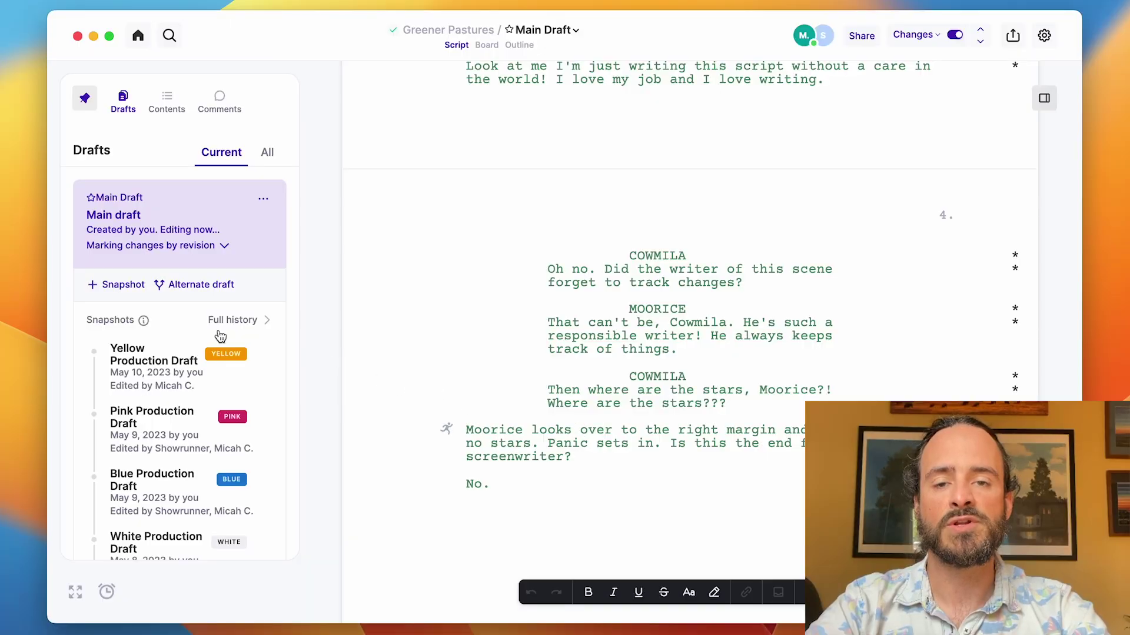
left_click(115, 285)
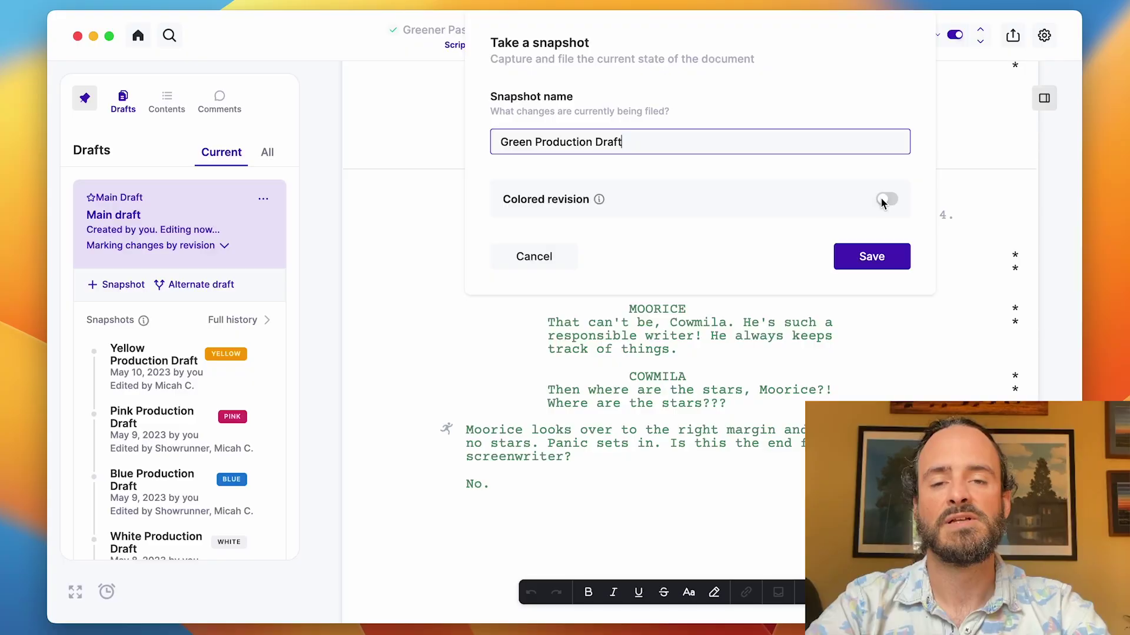
left_click(885, 199)
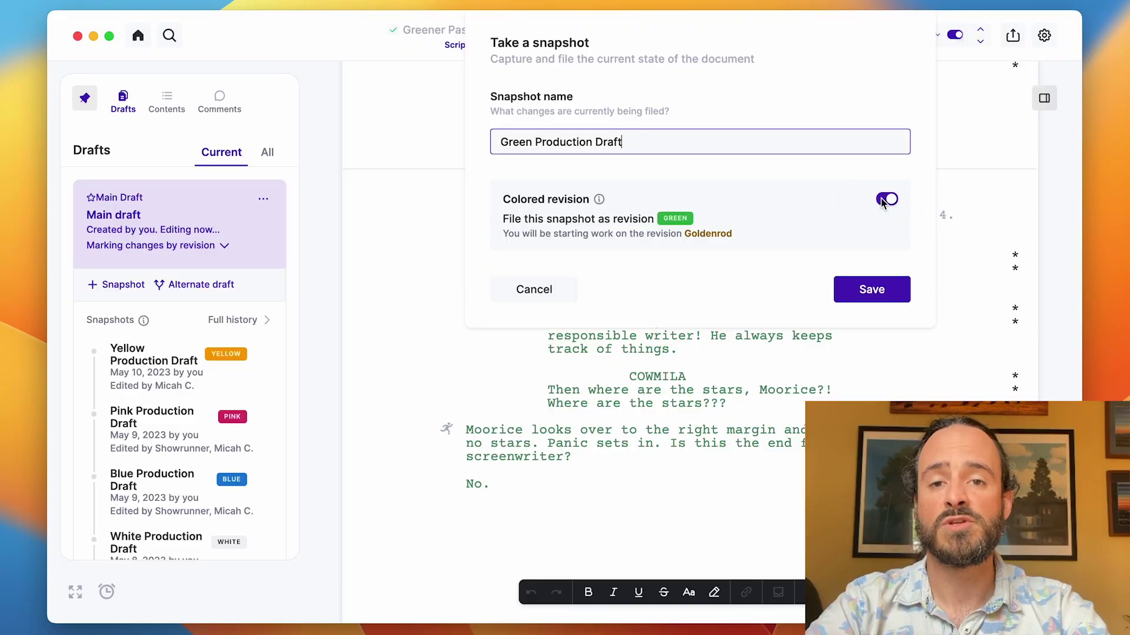
left_click(866, 290)
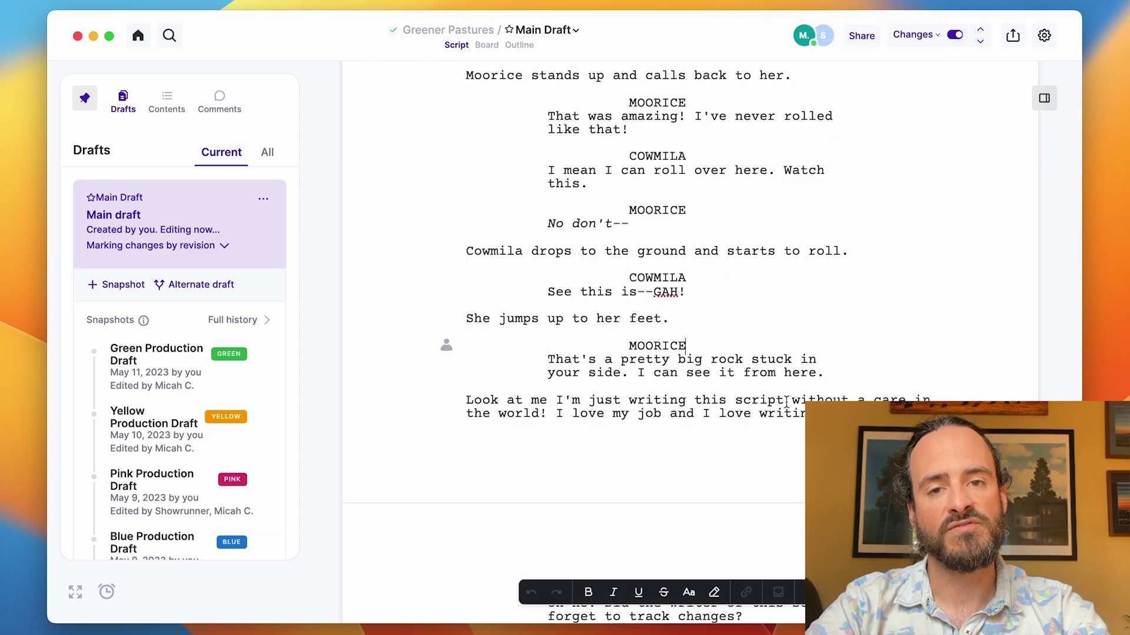
scroll(689, 337, "down", 5)
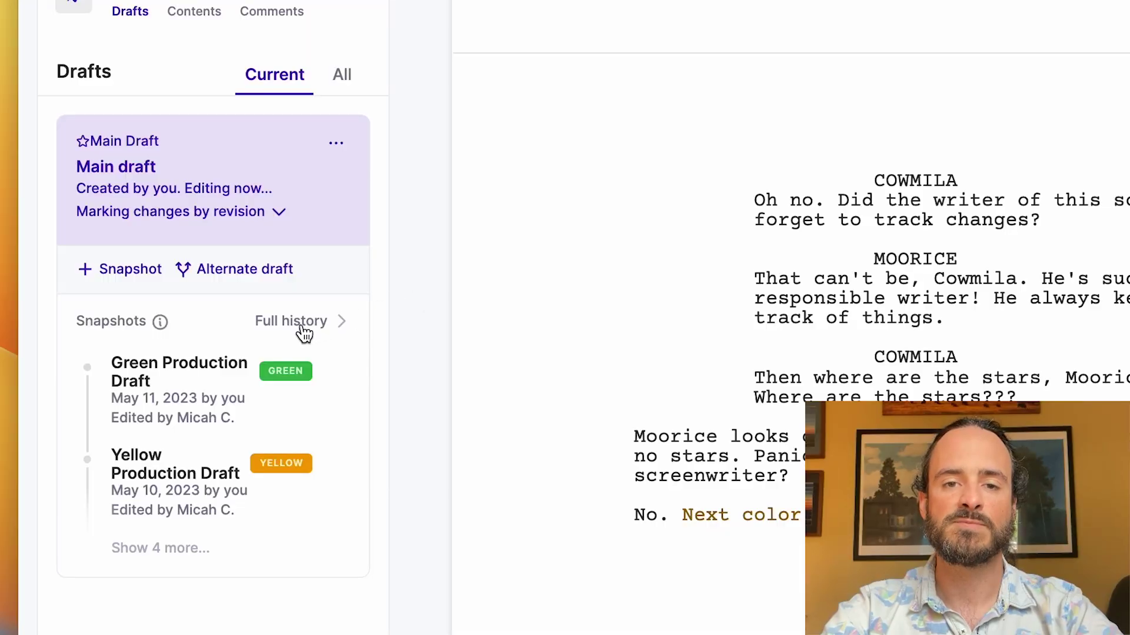
left_click(303, 323)
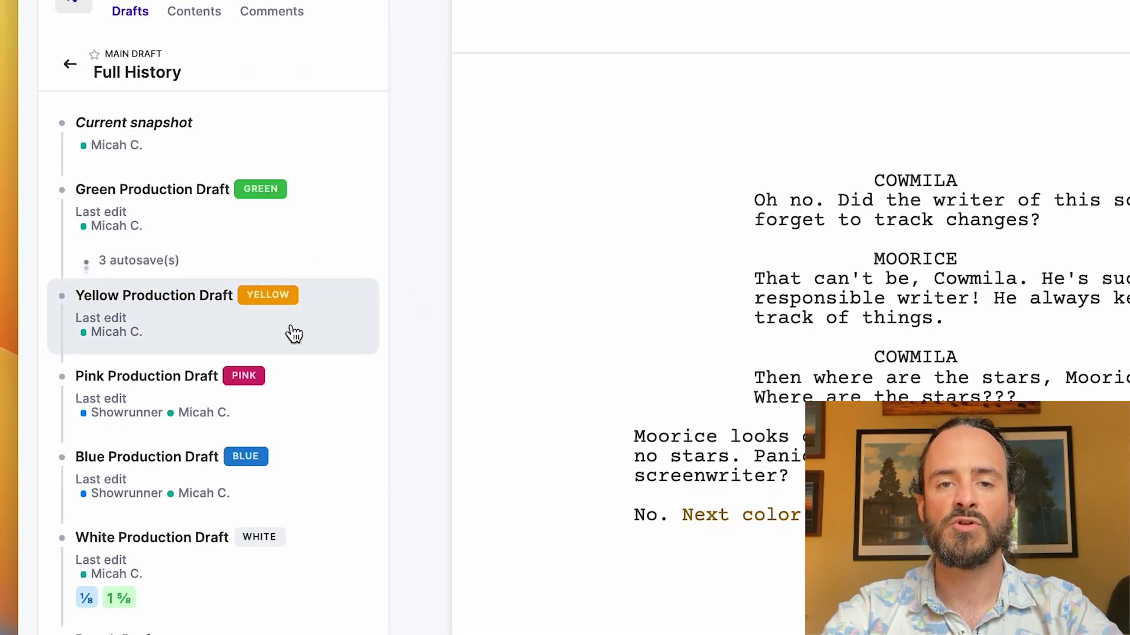
left_click(152, 260)
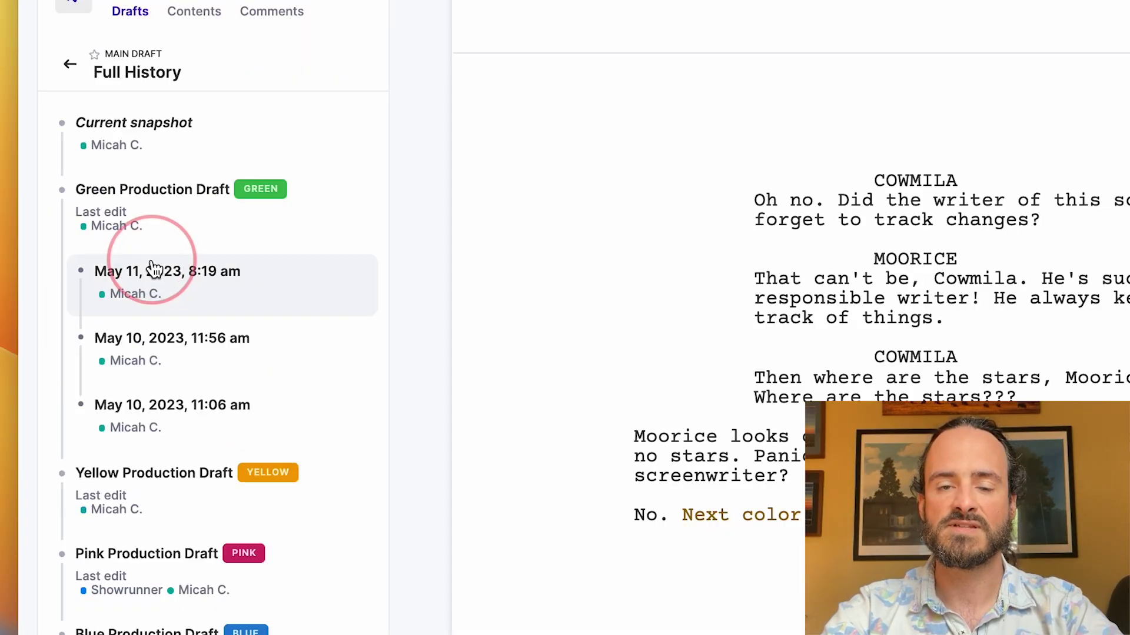
right_click(259, 291)
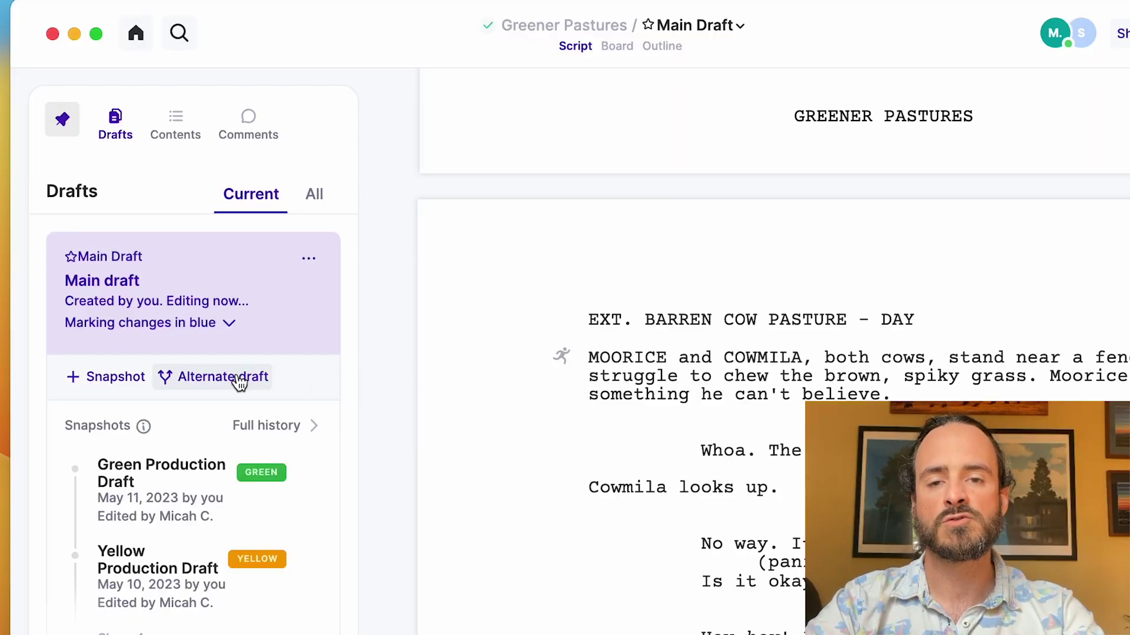
- Create the alternate draft New Intro with change marking turned on
left_click(238, 382)
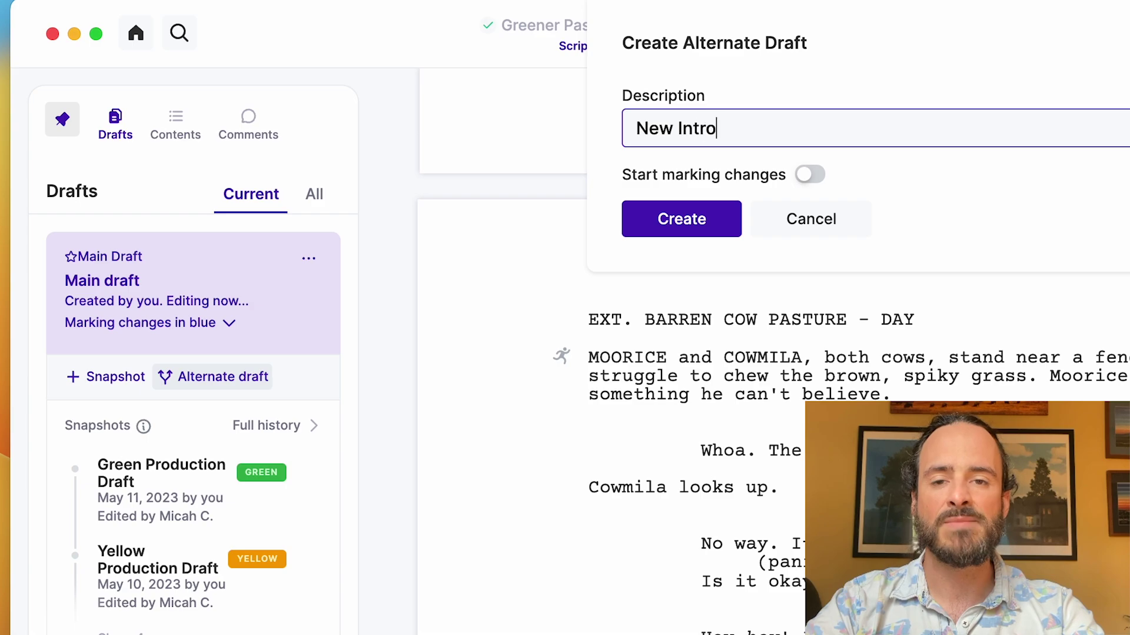
left_click(811, 174)
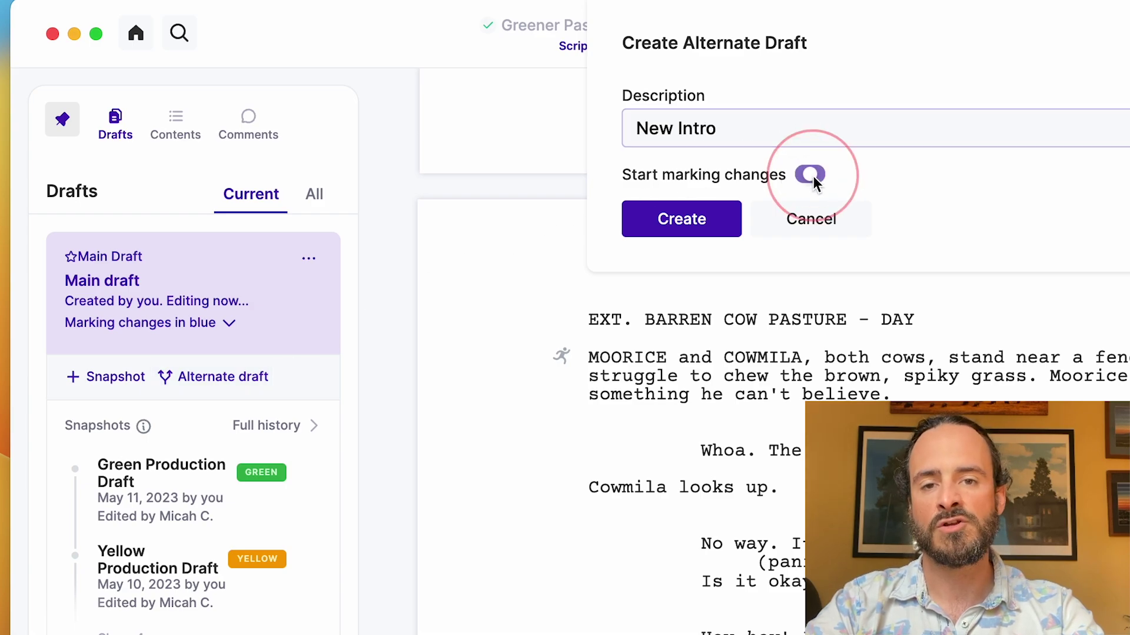
left_click(717, 220)
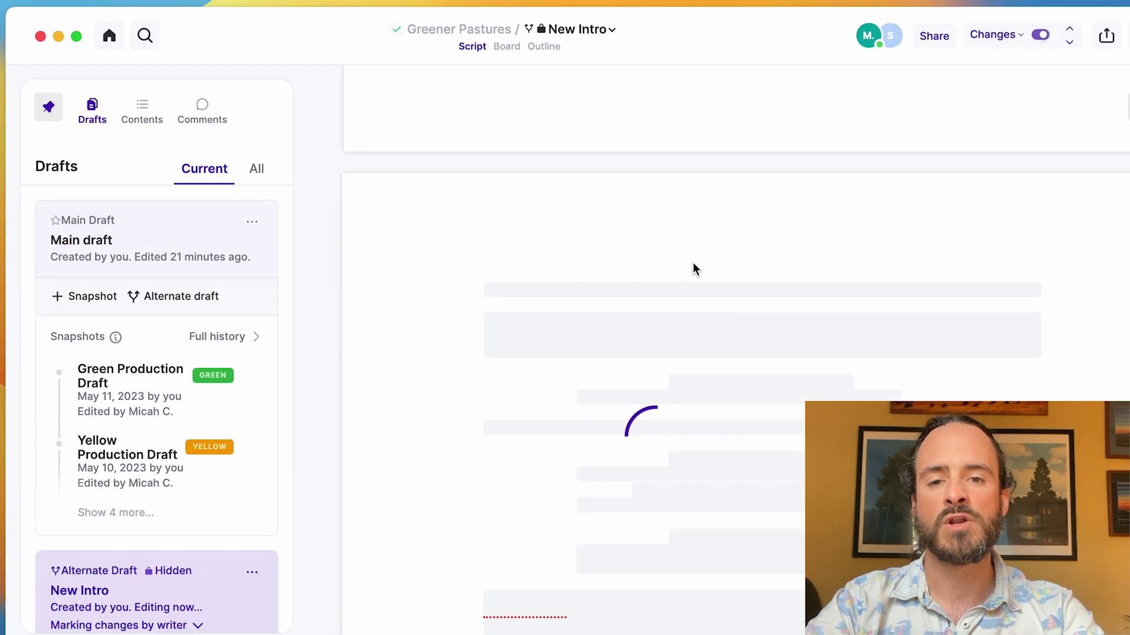
- Add the line "I'm making changes here!!!!!" after the opening action
left_click(743, 333)
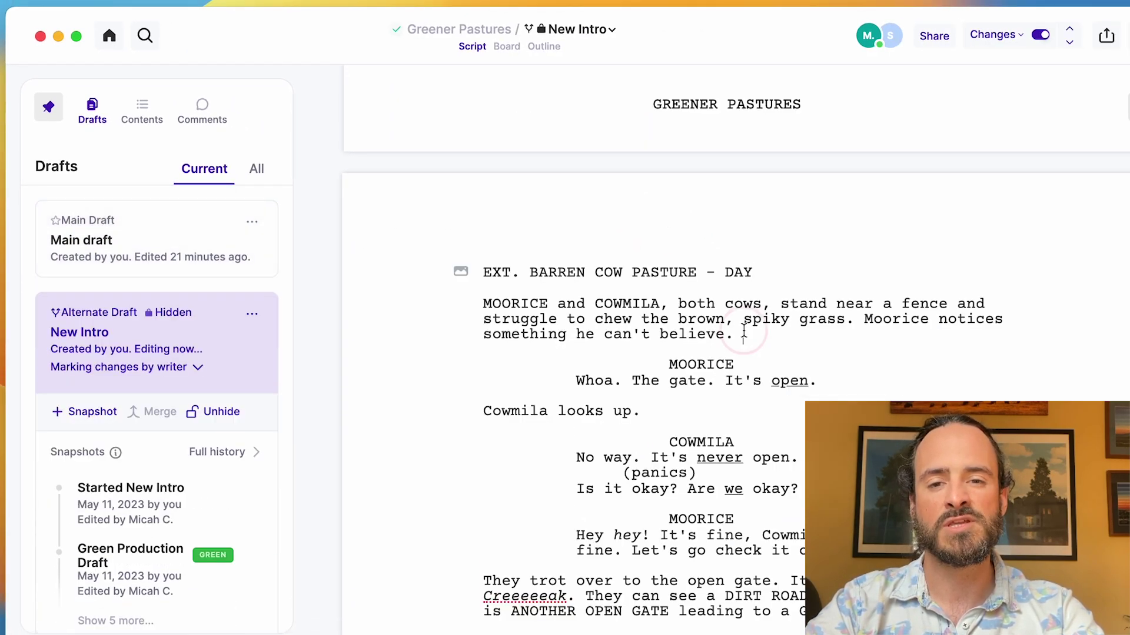
key("Return")
type("I'm making changes here!!!!!")
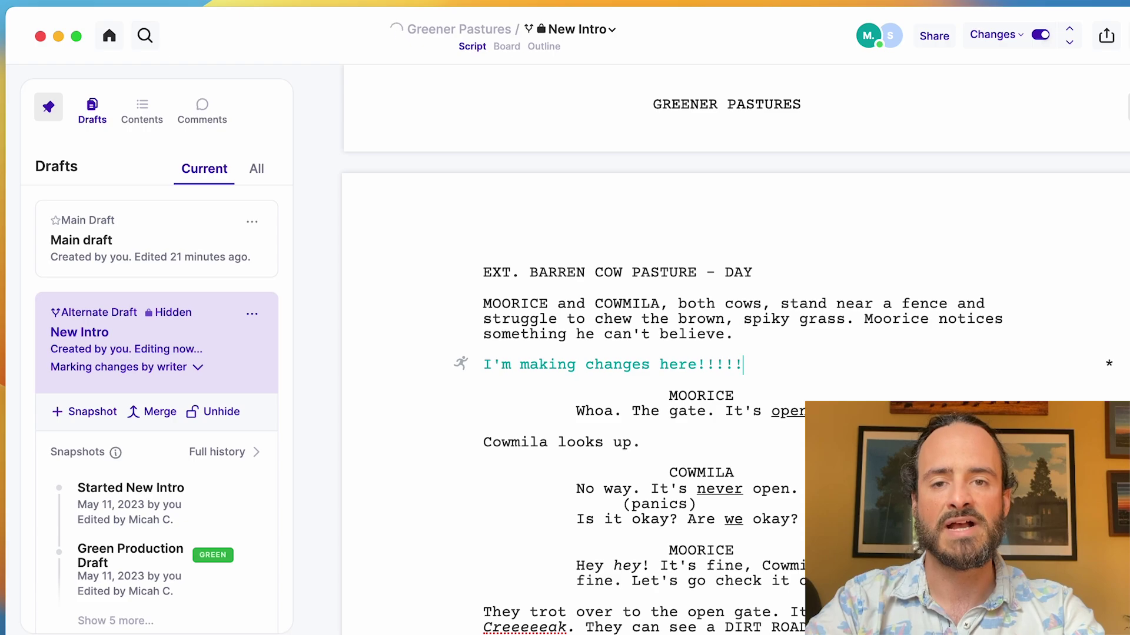
left_click(116, 246)
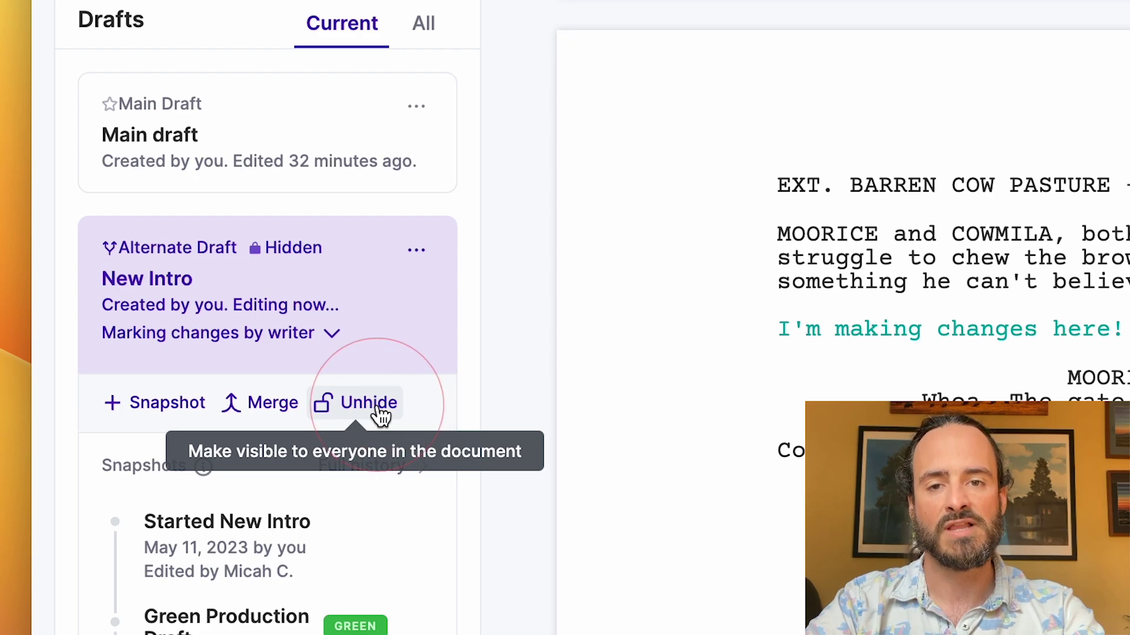
- Unhide the New Intro draft and send a collaborator a personal e-mail invitation via Share
left_click(377, 407)
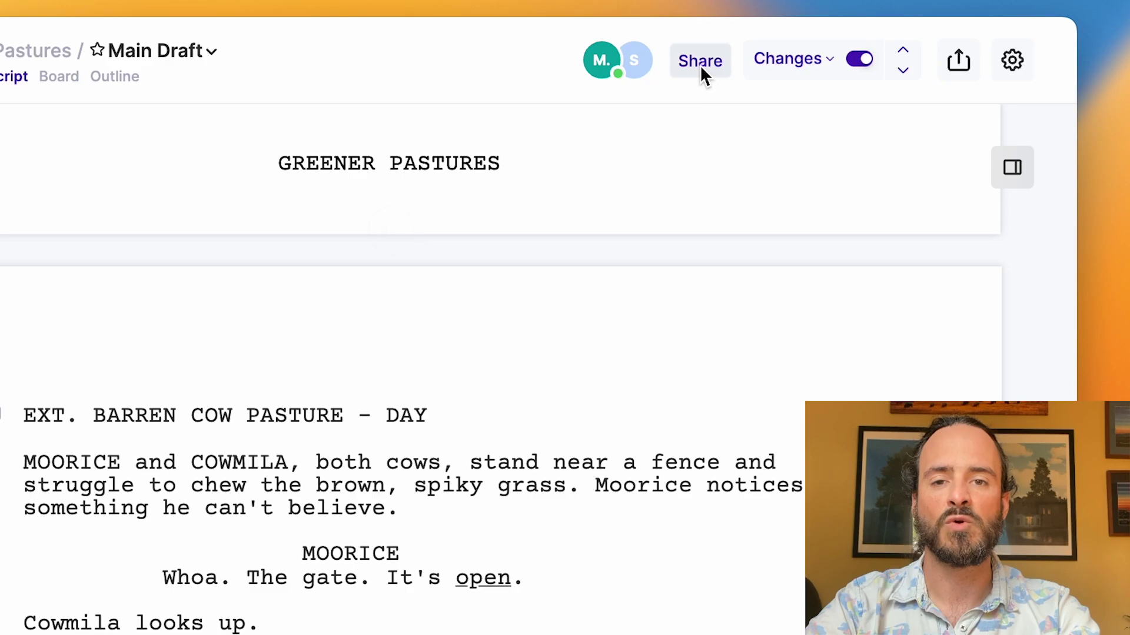
left_click(700, 64)
left_click(245, 263)
type("yourcollaborator@email.com")
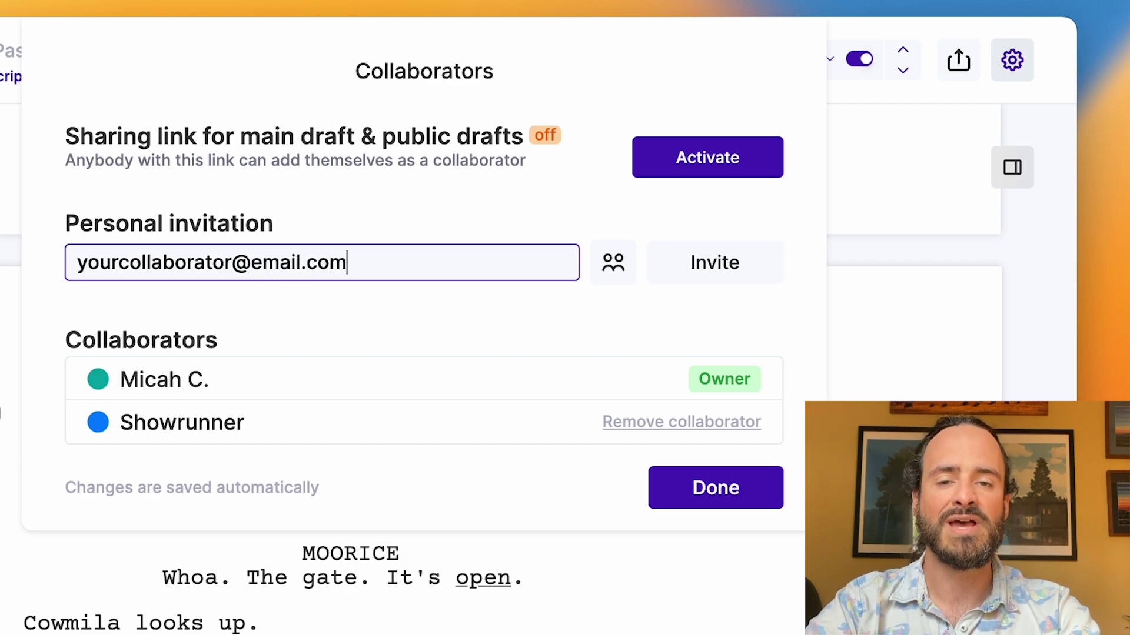
left_click(716, 266)
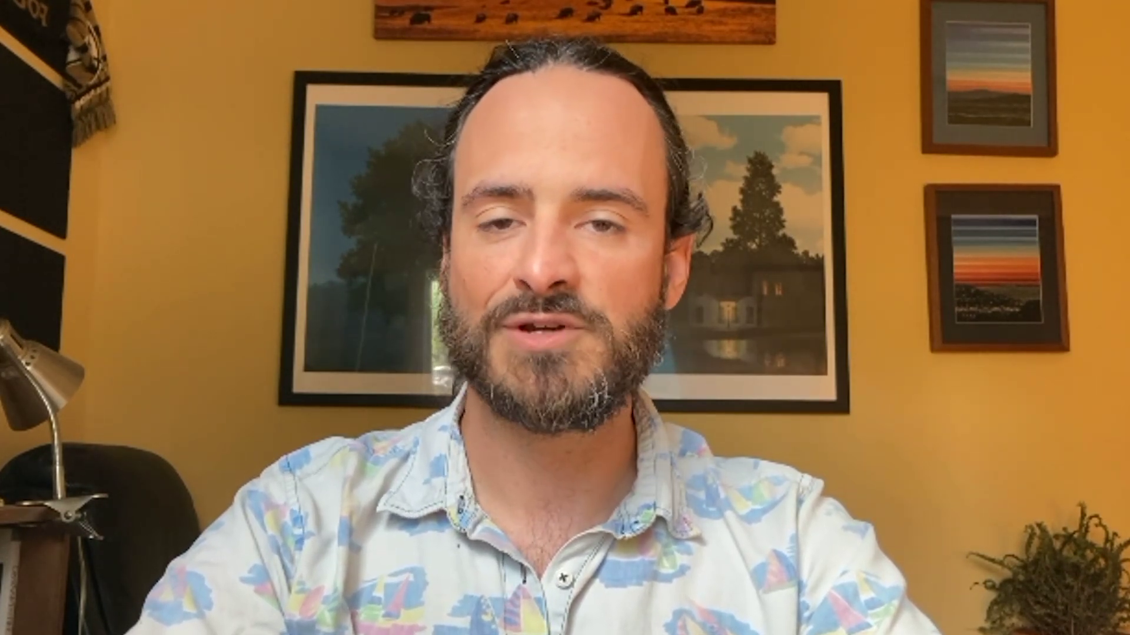
- Start a new line, then launch an AI-assisted research query beginning 'how long do'
key("Return")
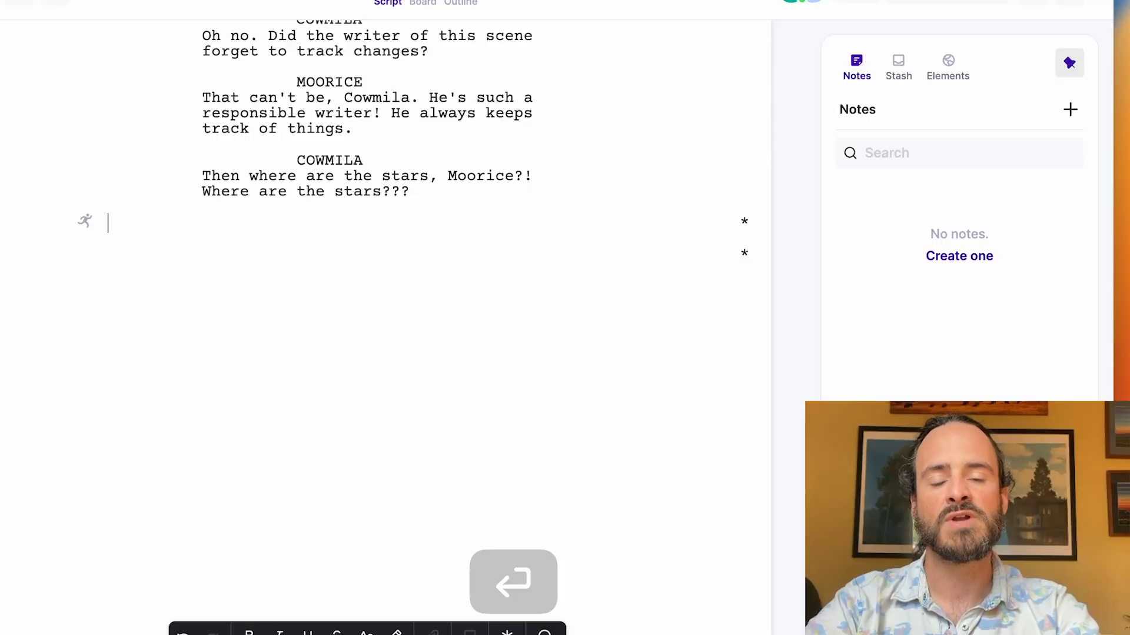
key("super+k")
type("how long do cows live")
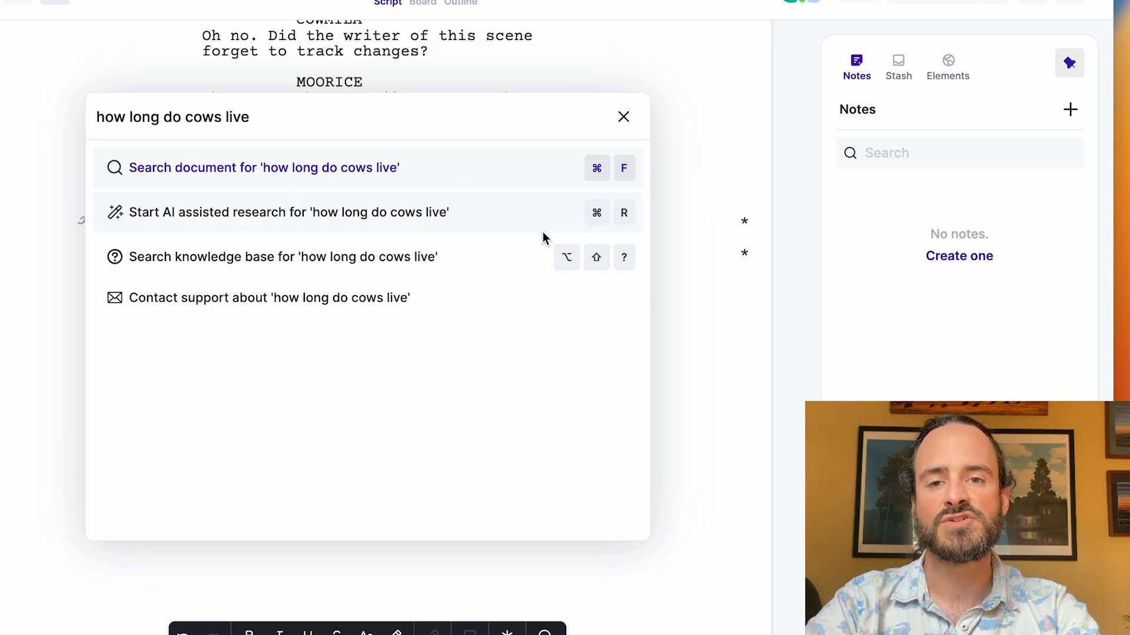
left_click(500, 212)
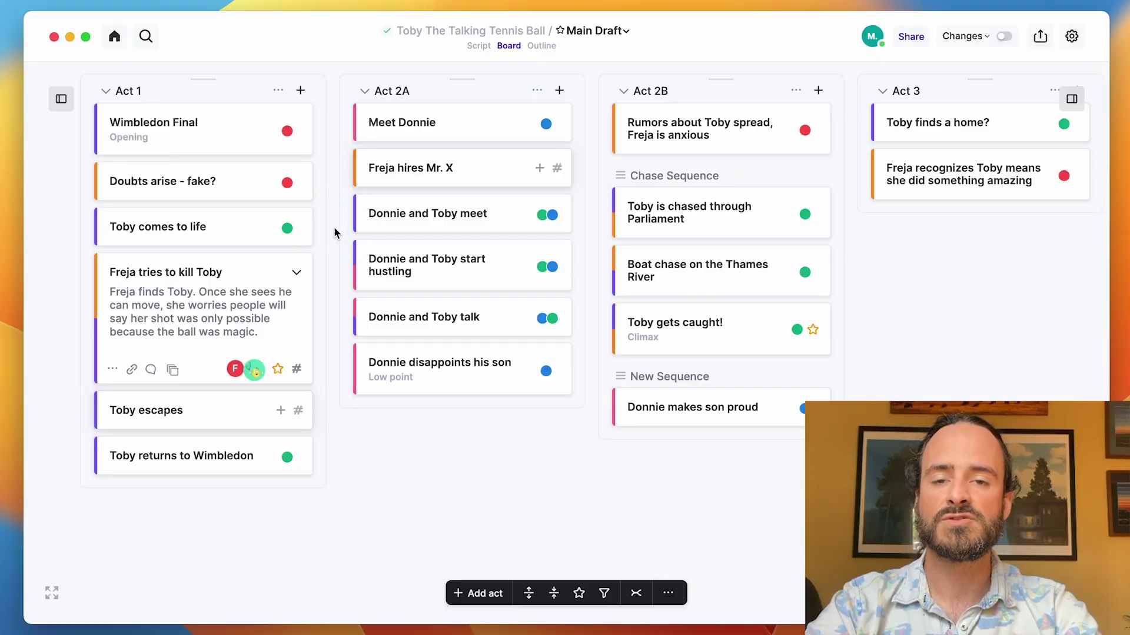
- Move the Donnie and Toby meet card to second in Act 2A, then open Wimbledon Final's tag list
left_click_drag(369, 212, 454, 135)
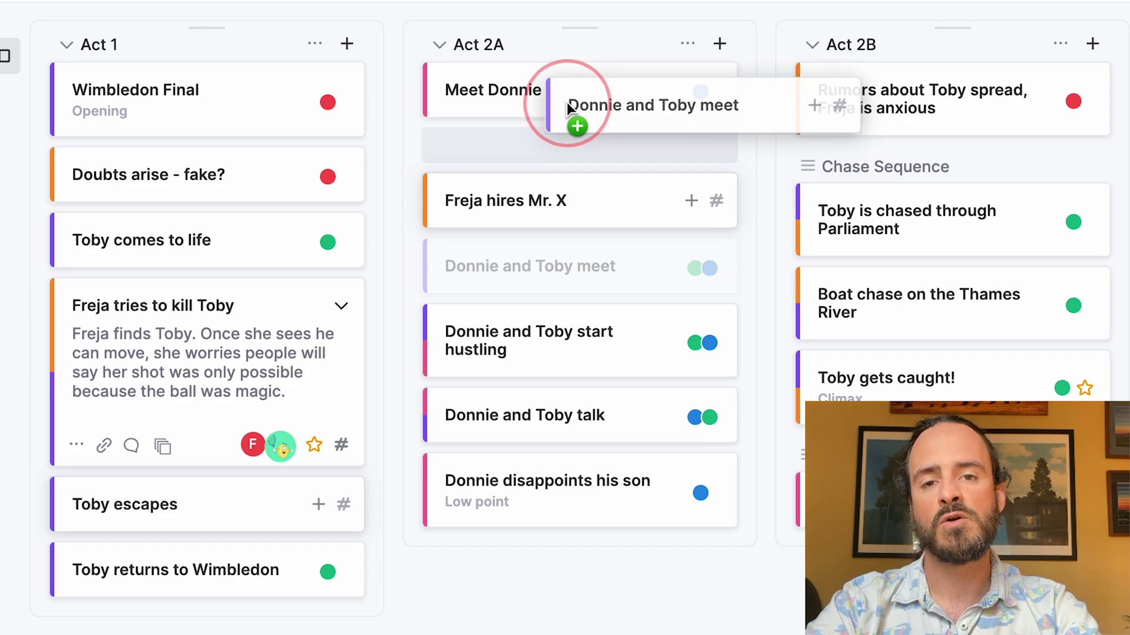
left_click_drag(568, 104, 566, 104)
left_click(206, 105)
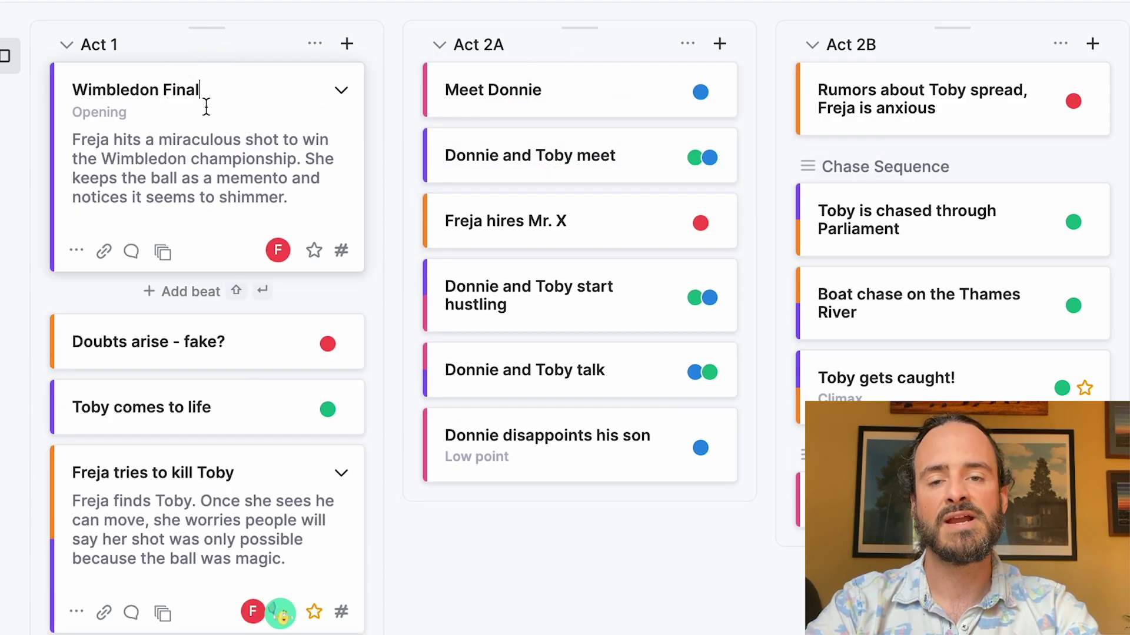
left_click(342, 252)
scroll(289, 256, "down", 1)
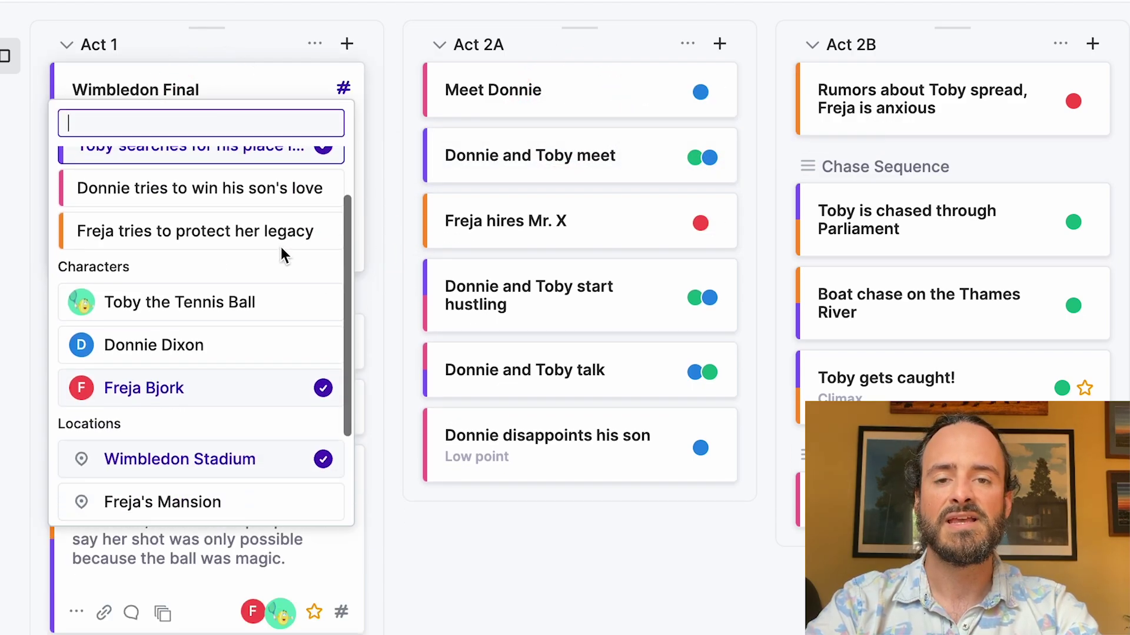
scroll(280, 244, "down", 3)
scroll(280, 244, "up", 4)
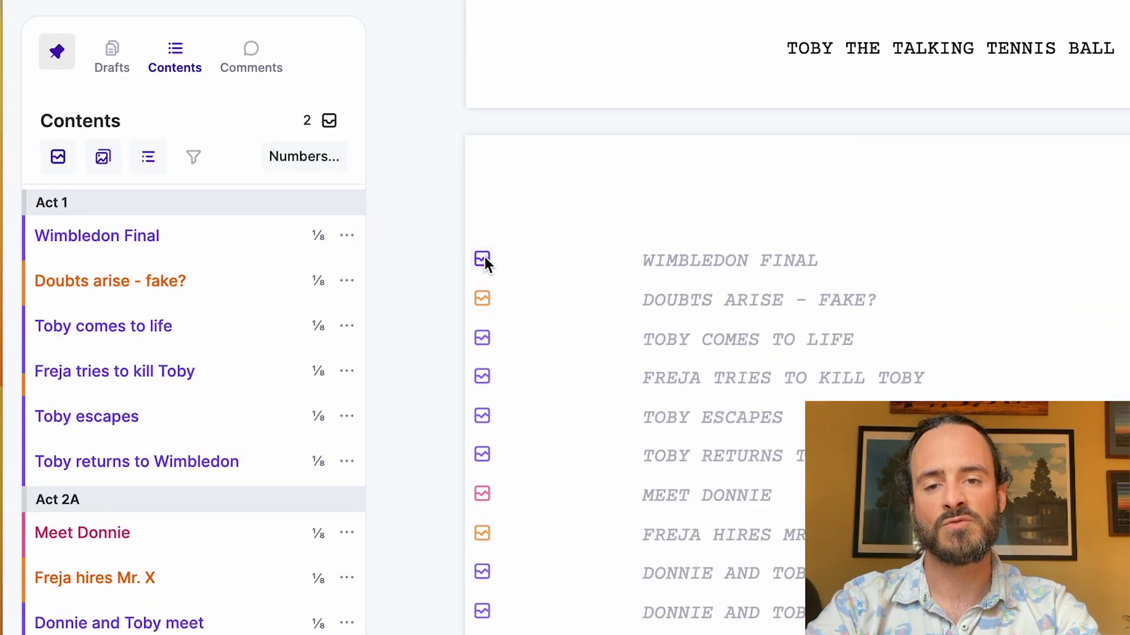
- Change the WIMBLEDON FINAL scene heading to 'EXT. WIMBLEDON STADIUM - DAY'
left_click(483, 259)
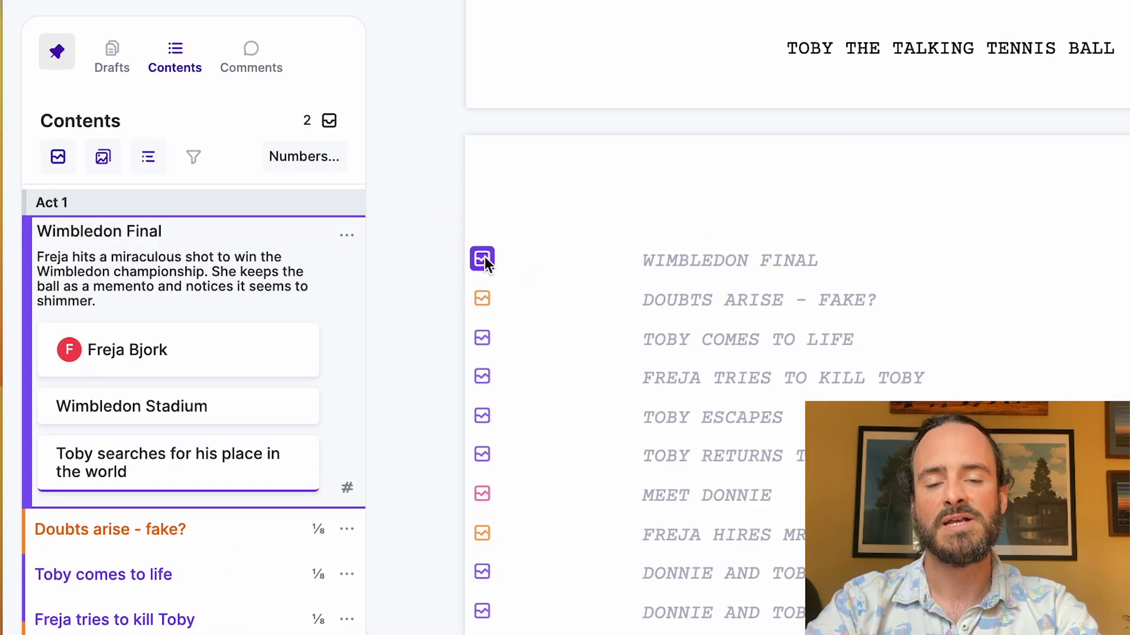
left_click(656, 259)
left_click(723, 297)
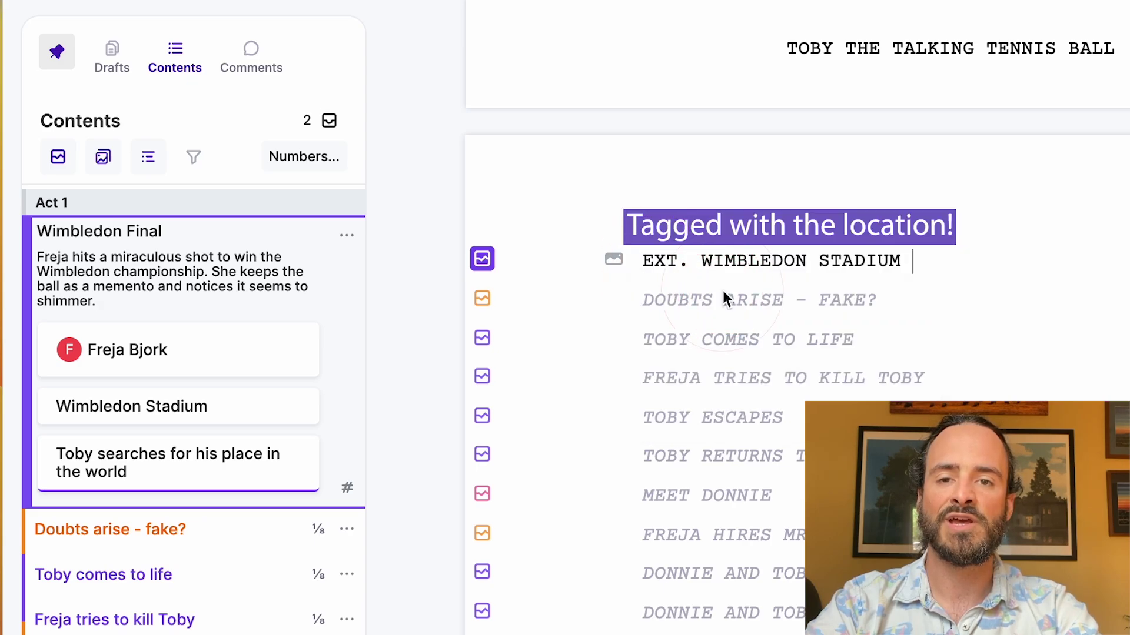
type("-")
key("Return")
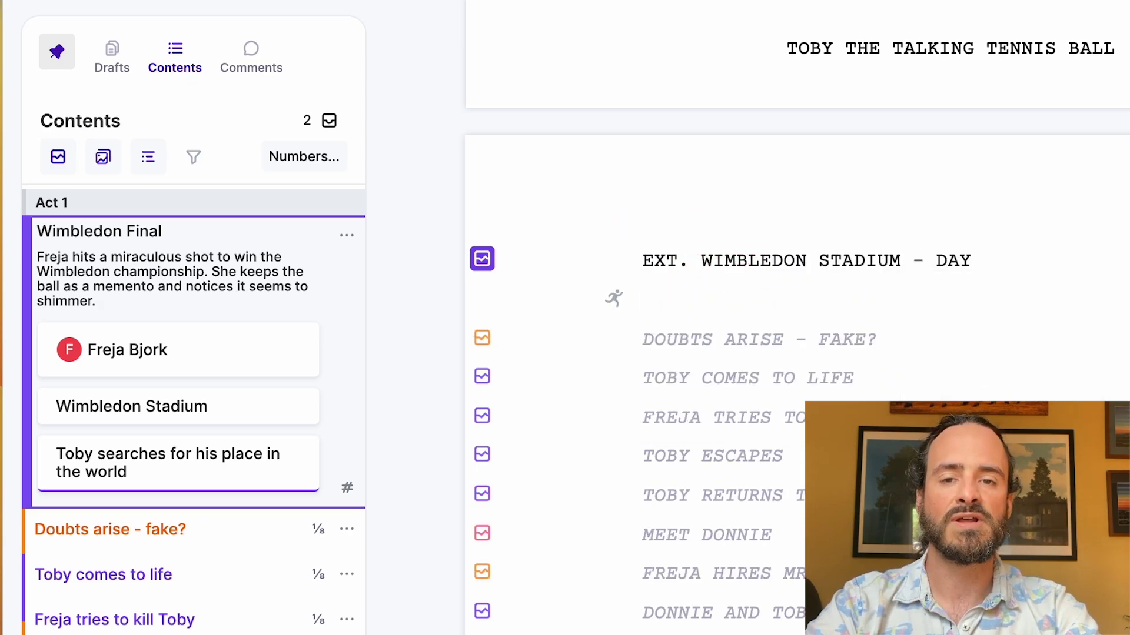